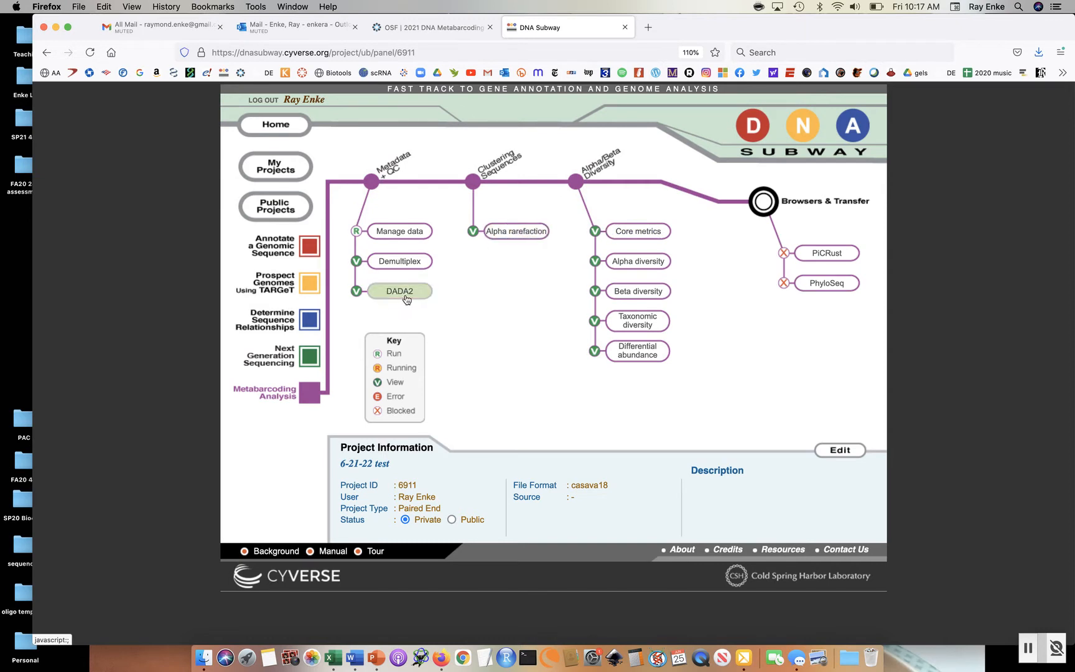
Fill in a new Core metrics job with sampling depth 632 and review the taxonomy classifier options, closing it without submitting.
{"action": "left_click", "coordinate": [627, 234]}
{"action": "left_click", "coordinate": [356, 204]}
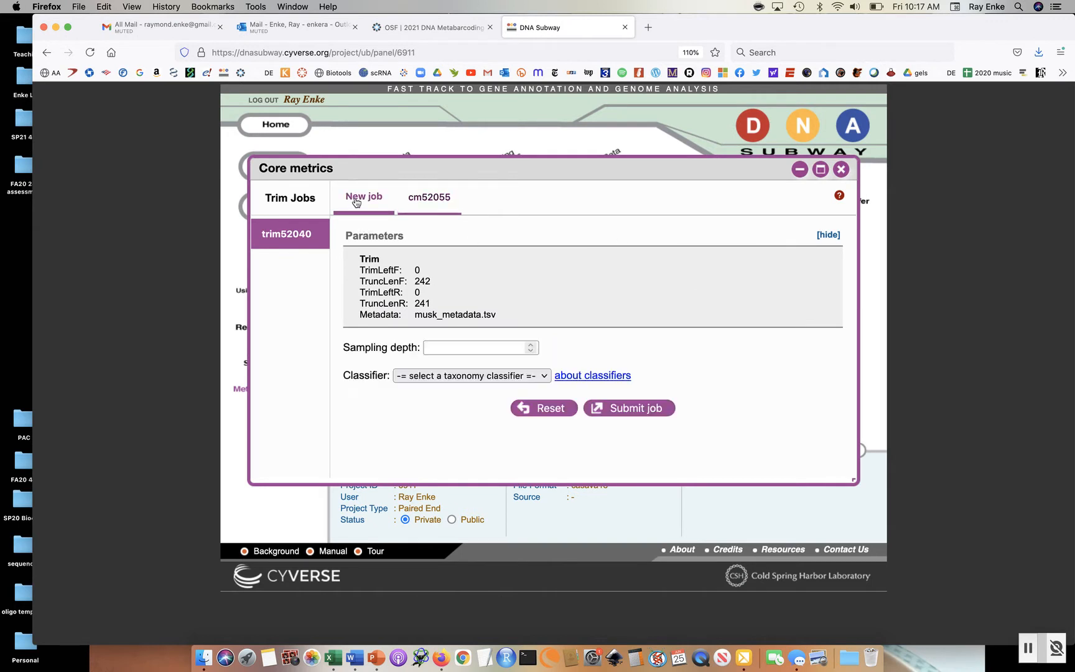
{"action": "left_click", "coordinate": [451, 348]}
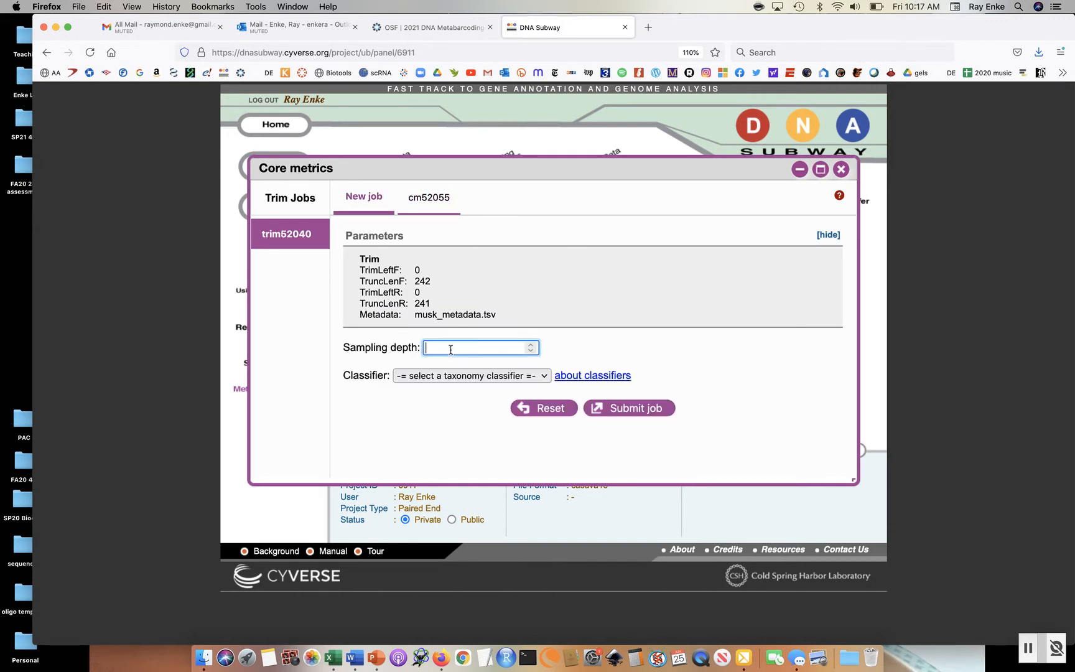
{"action": "type", "text": "632"}
{"action": "left_click_drag", "start_coordinate": [451, 346], "coordinate": [414, 346]}
{"action": "left_click", "coordinate": [434, 376]}
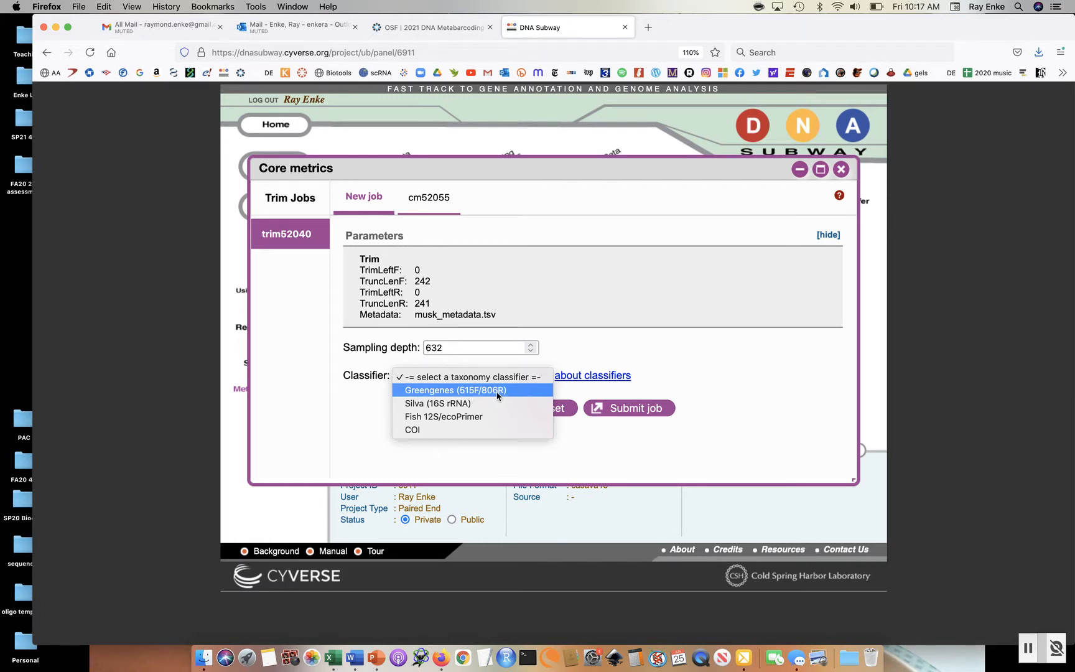
{"action": "left_click", "coordinate": [839, 170]}
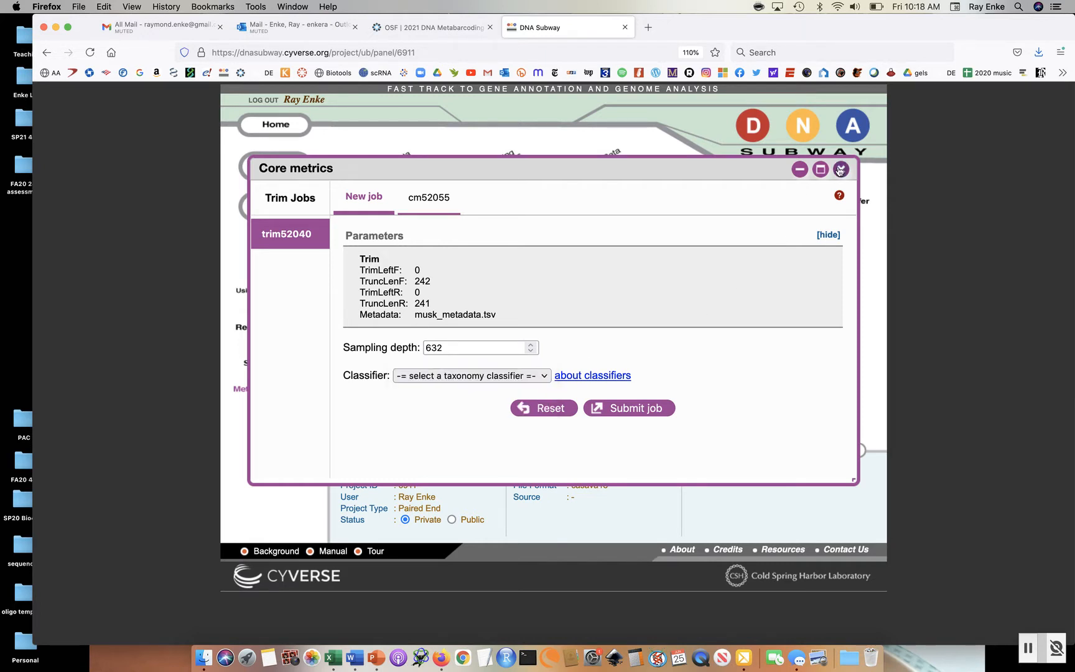
{"action": "left_click", "coordinate": [839, 169]}
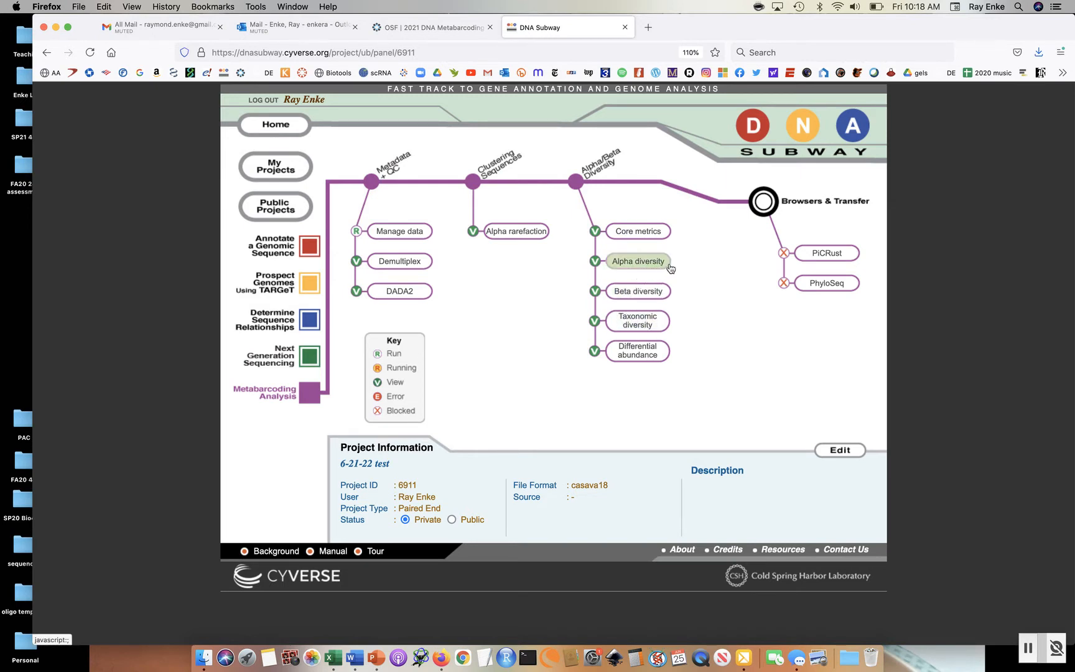
Open the Alpha diversity group significance results for Pielou's Evenness and enlarge them to view the boxplots.
{"action": "left_click", "coordinate": [632, 267]}
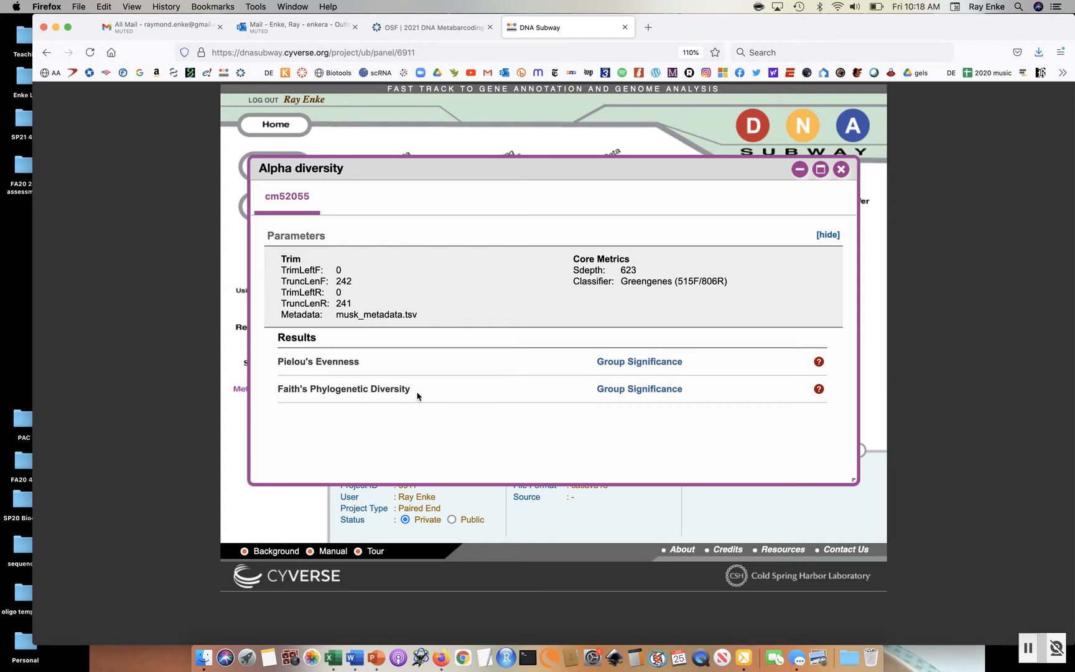
{"action": "left_click", "coordinate": [643, 365]}
{"action": "left_click", "coordinate": [821, 169]}
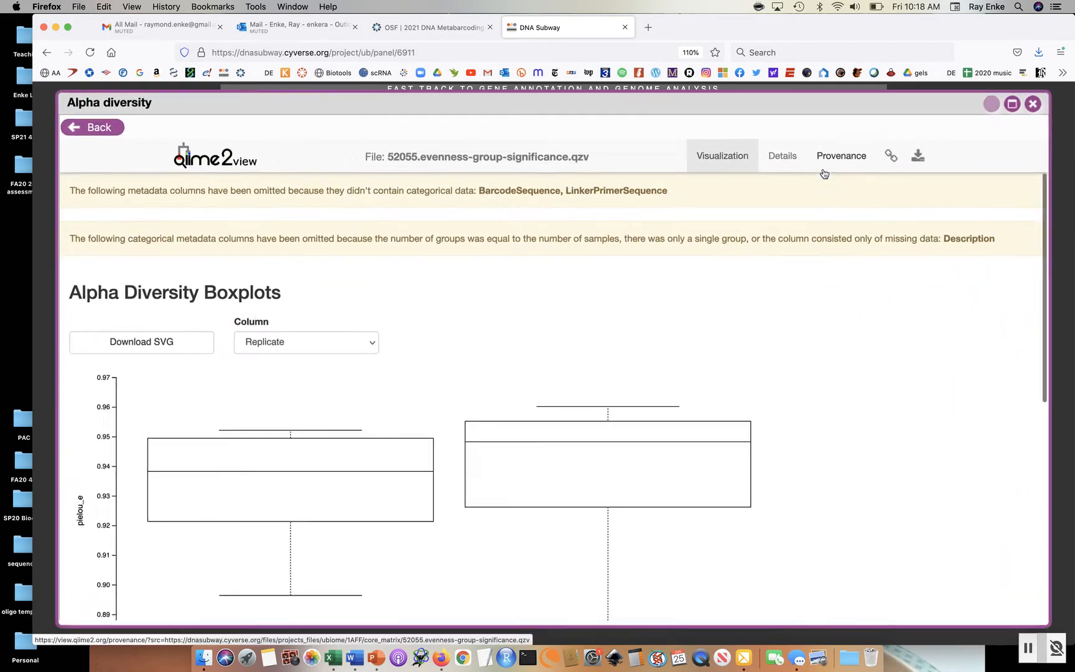
{"action": "scroll", "coordinate": [791, 355], "scroll_direction": "down", "scroll_amount": 3}
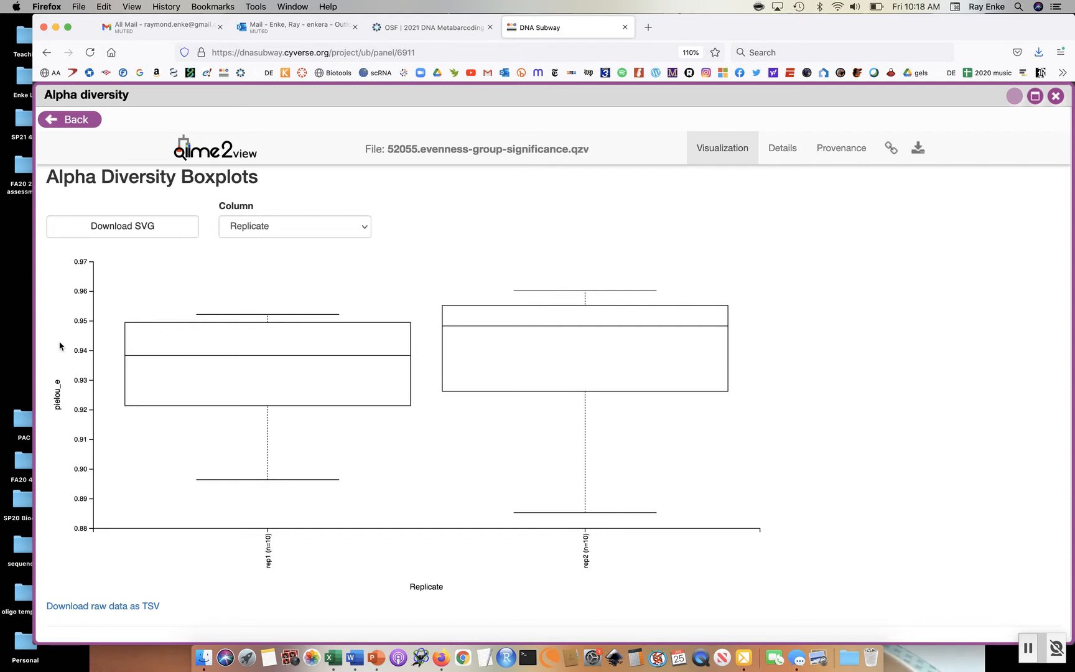
Compare the evenness boxplots grouped by Sex and by Sample, and close the Alpha diversity results.
{"action": "left_click", "coordinate": [234, 229]}
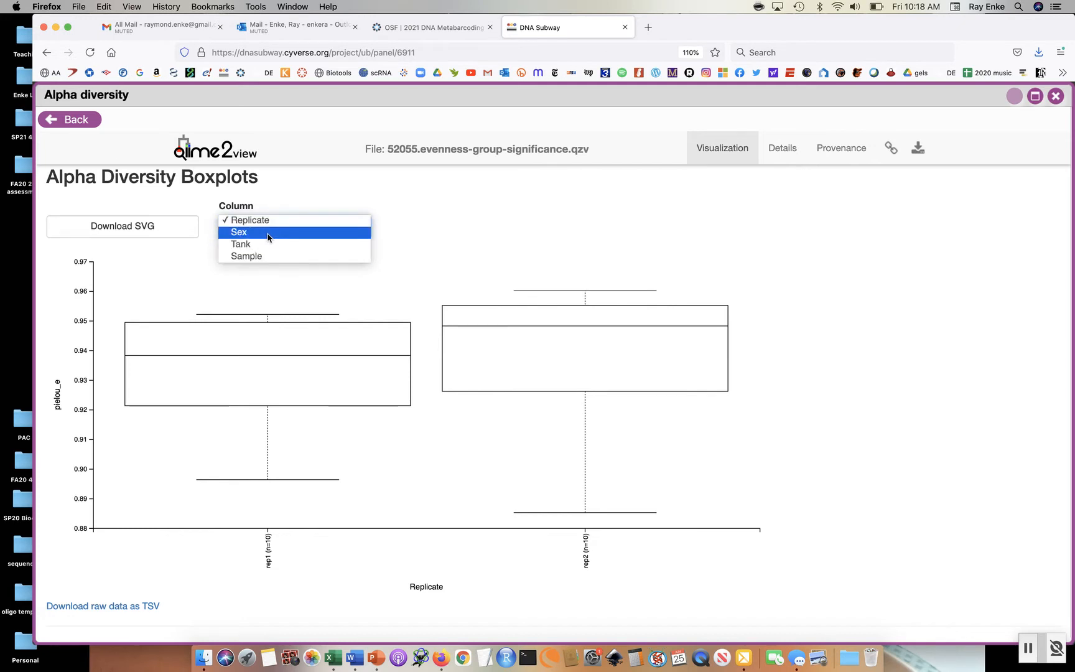
{"action": "left_click", "coordinate": [269, 237]}
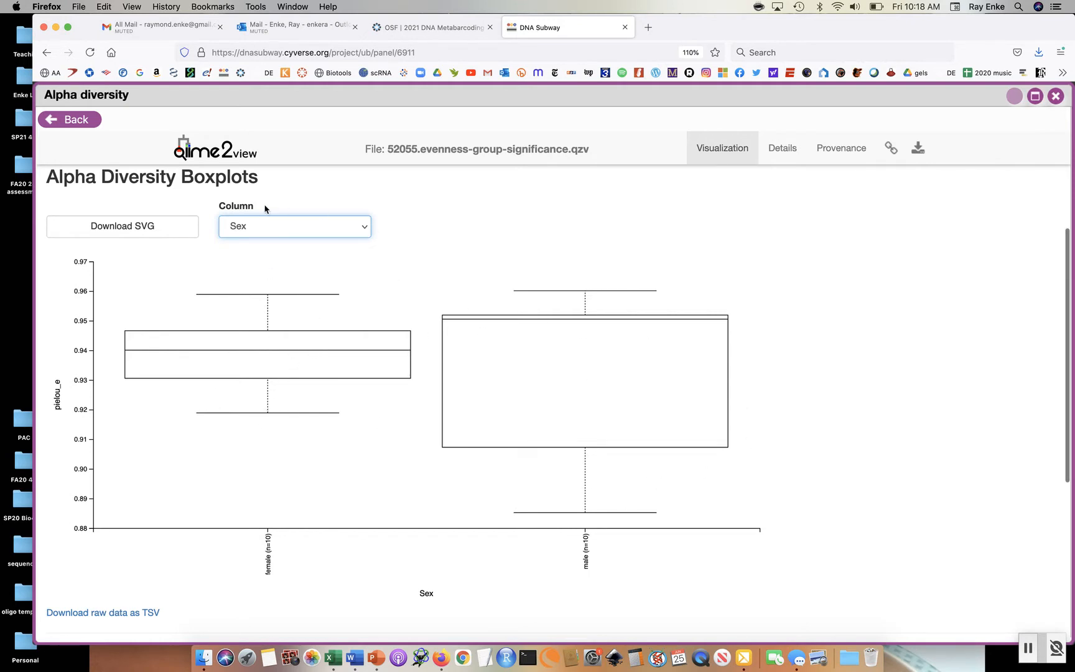
{"action": "left_click", "coordinate": [246, 225]}
{"action": "left_click", "coordinate": [245, 244]}
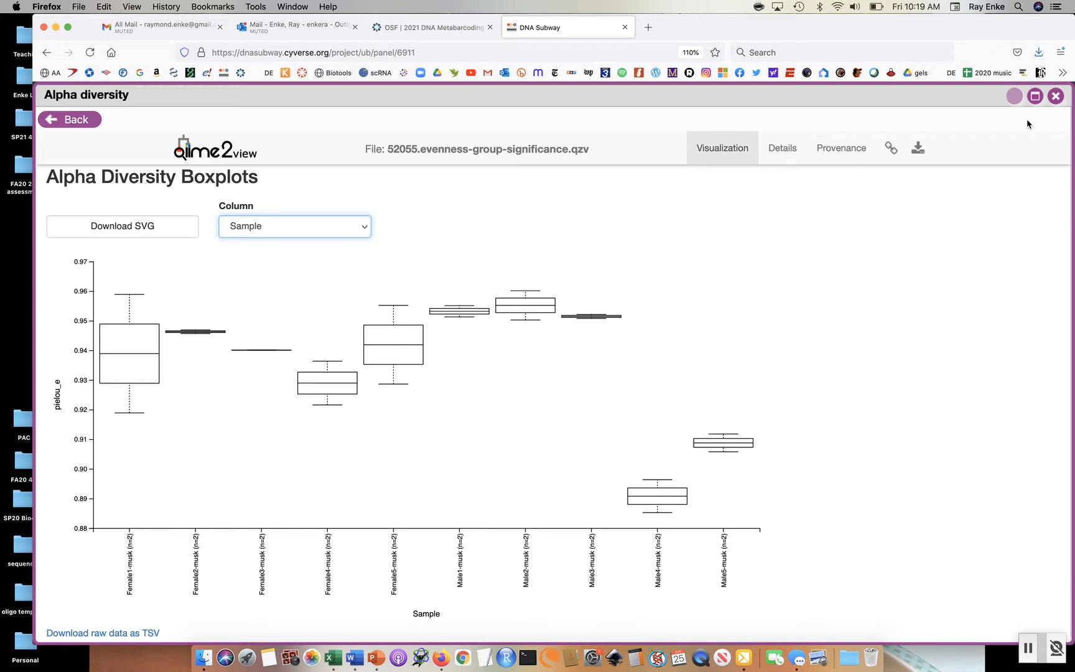
{"action": "left_click", "coordinate": [1055, 97]}
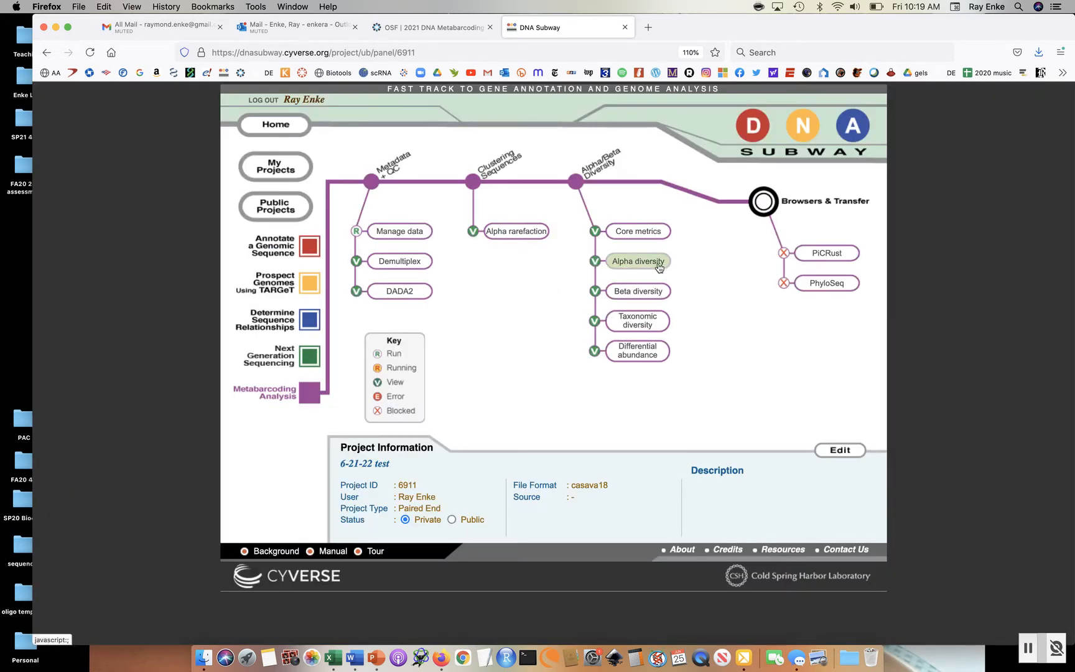
Open the Bray Curtis Distance Emperor plot from the Beta diversity results in an enlarged window.
{"action": "left_click", "coordinate": [637, 296]}
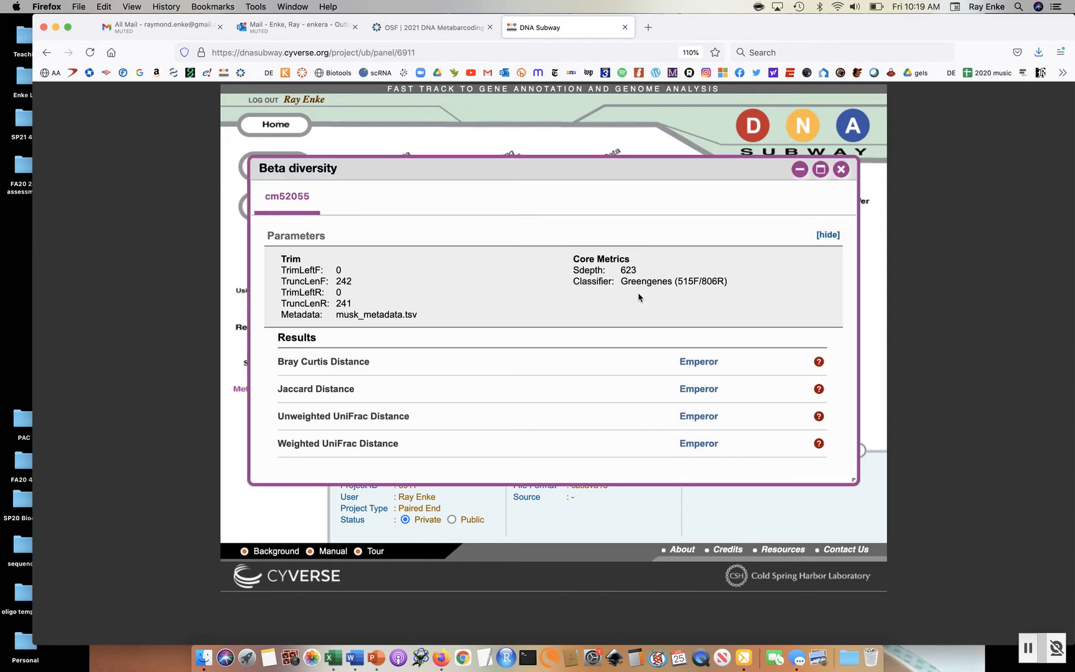
{"action": "left_click", "coordinate": [821, 169]}
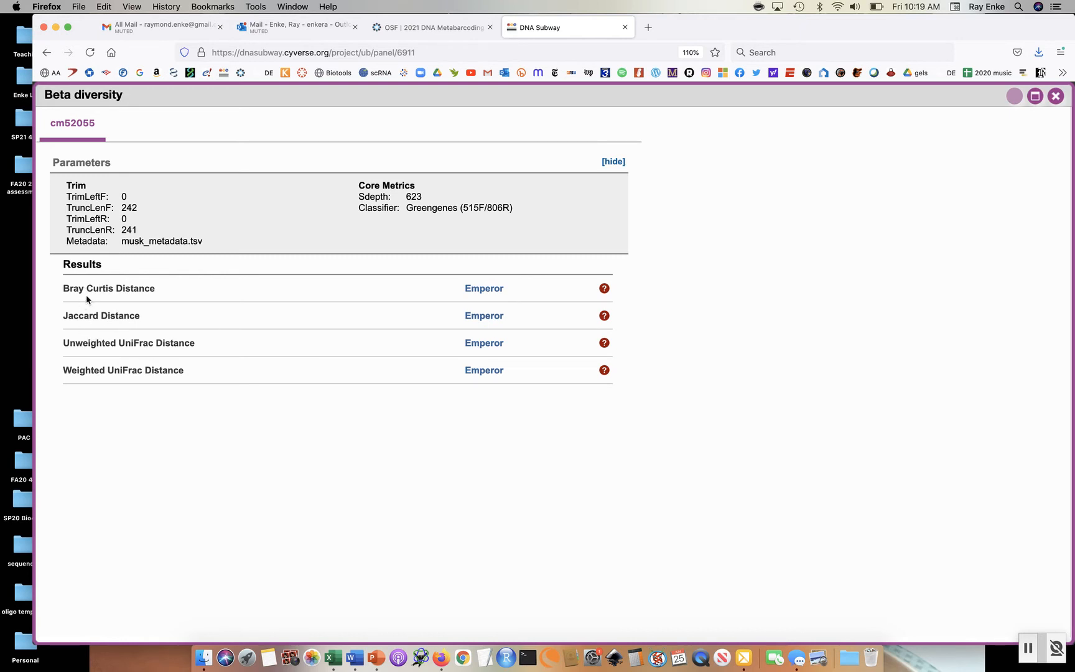
{"action": "left_click", "coordinate": [489, 290]}
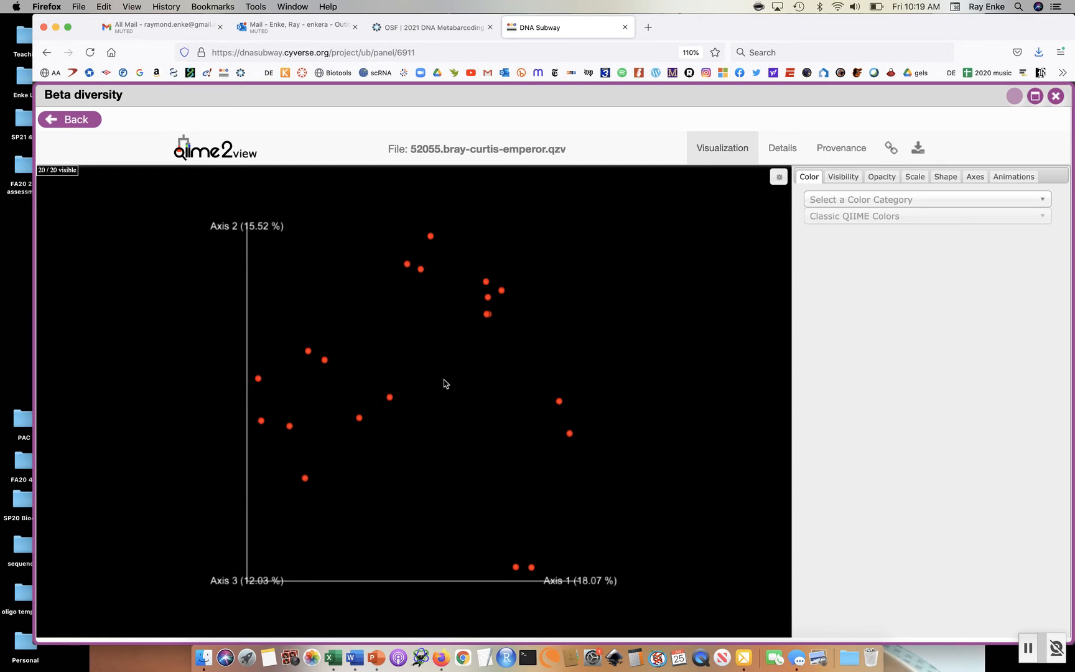
Color the Bray Curtis scatter points by Sex and inspect the grouping in 3D.
{"action": "left_click", "coordinate": [857, 205]}
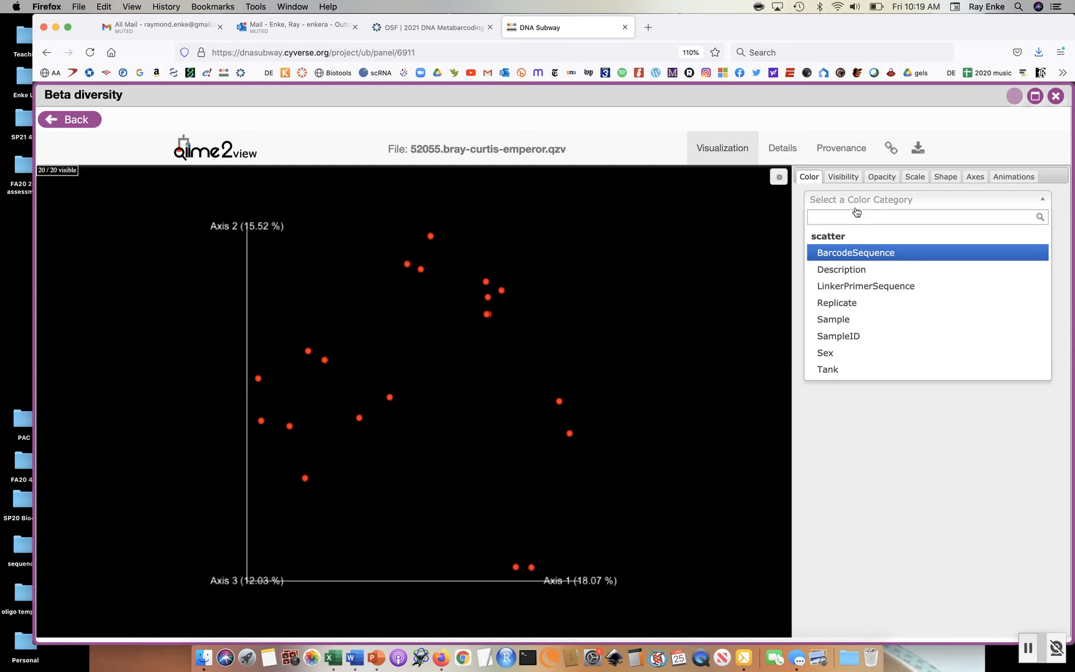
{"action": "left_click", "coordinate": [842, 356]}
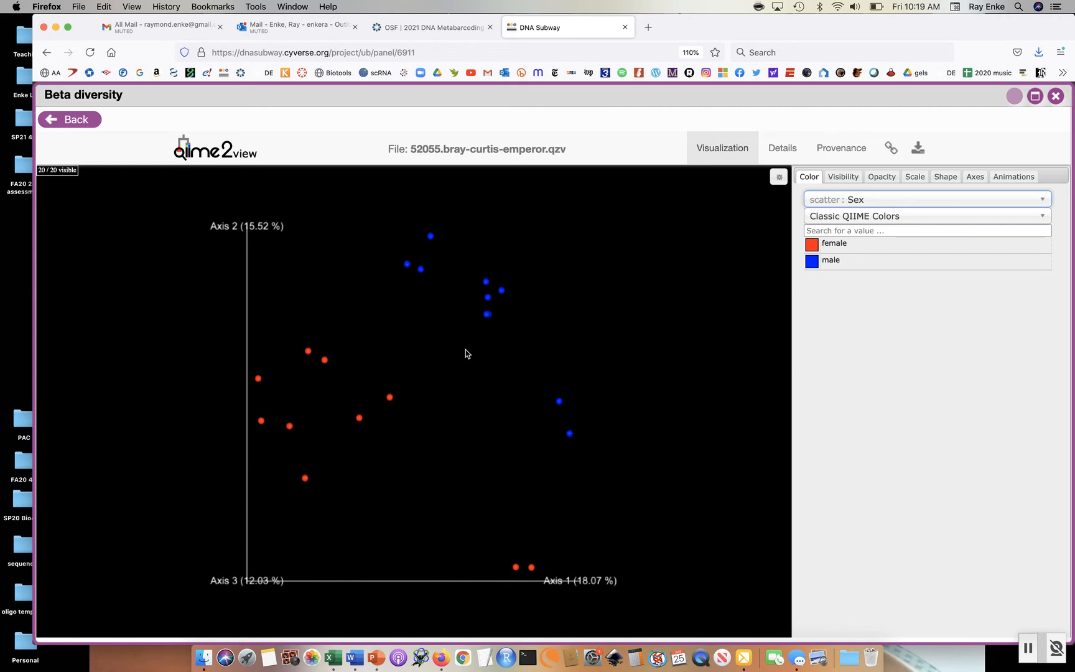
{"action": "left_click_drag", "start_coordinate": [465, 353], "coordinate": [439, 359]}
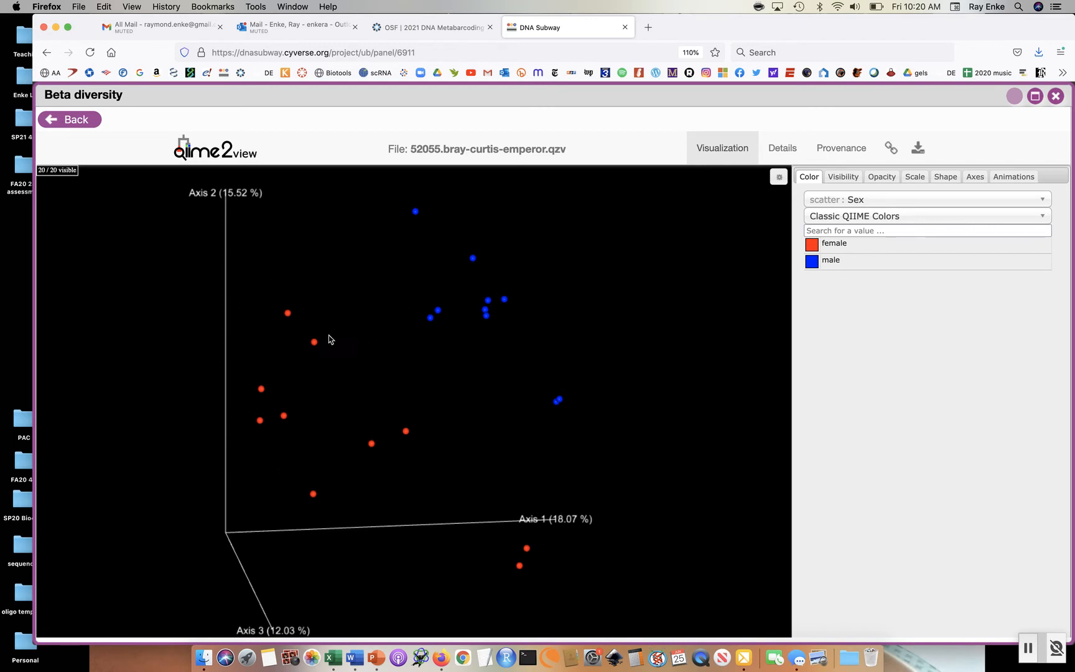
{"action": "left_click_drag", "start_coordinate": [462, 333], "coordinate": [448, 329]}
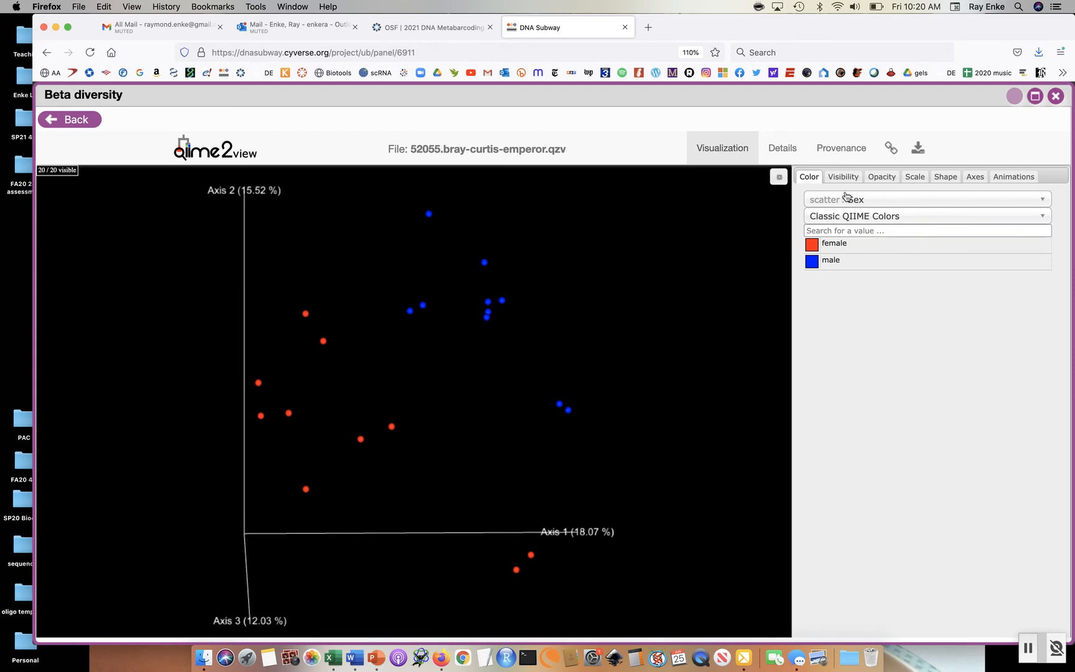
Set the plot's axes and labels color to black and its background color to white.
{"action": "left_click", "coordinate": [971, 179]}
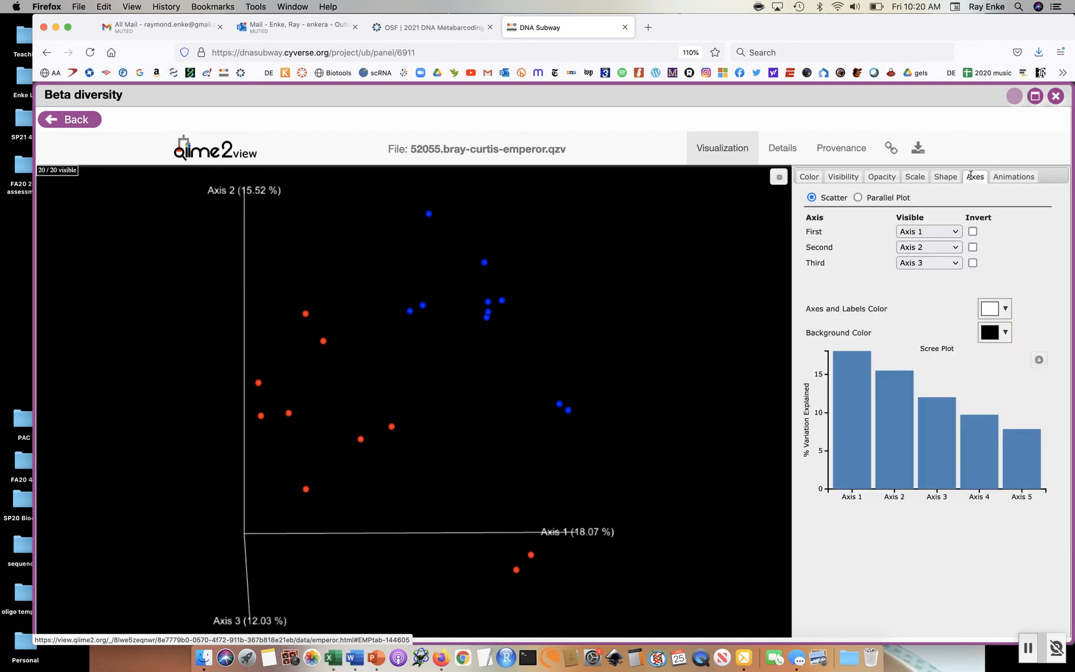
{"action": "left_click", "coordinate": [1005, 308]}
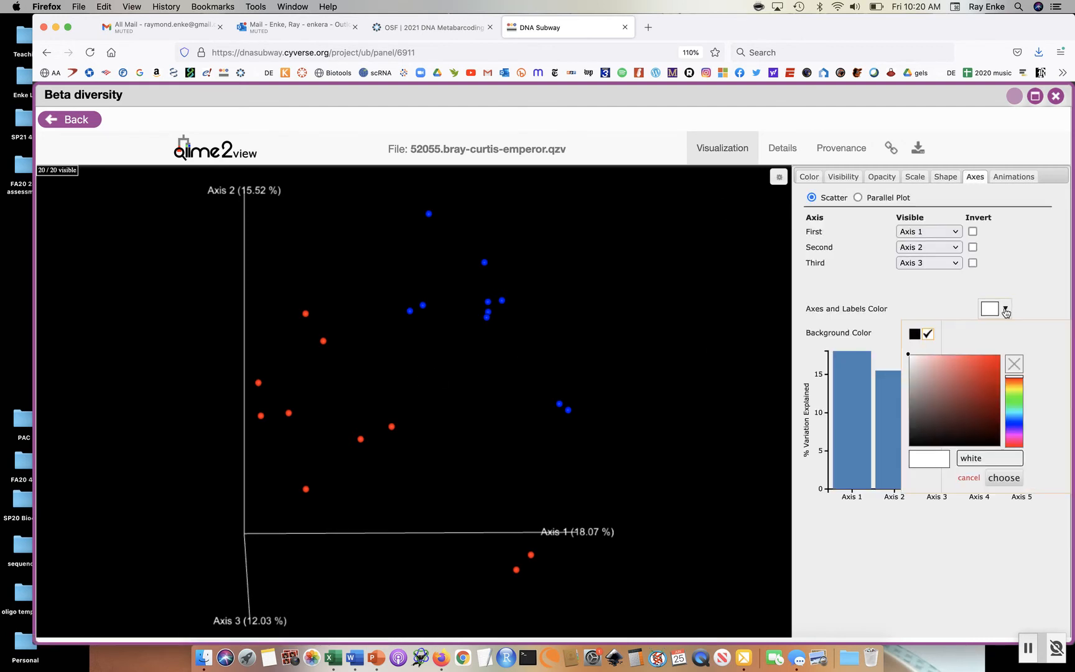
{"action": "left_click", "coordinate": [910, 335]}
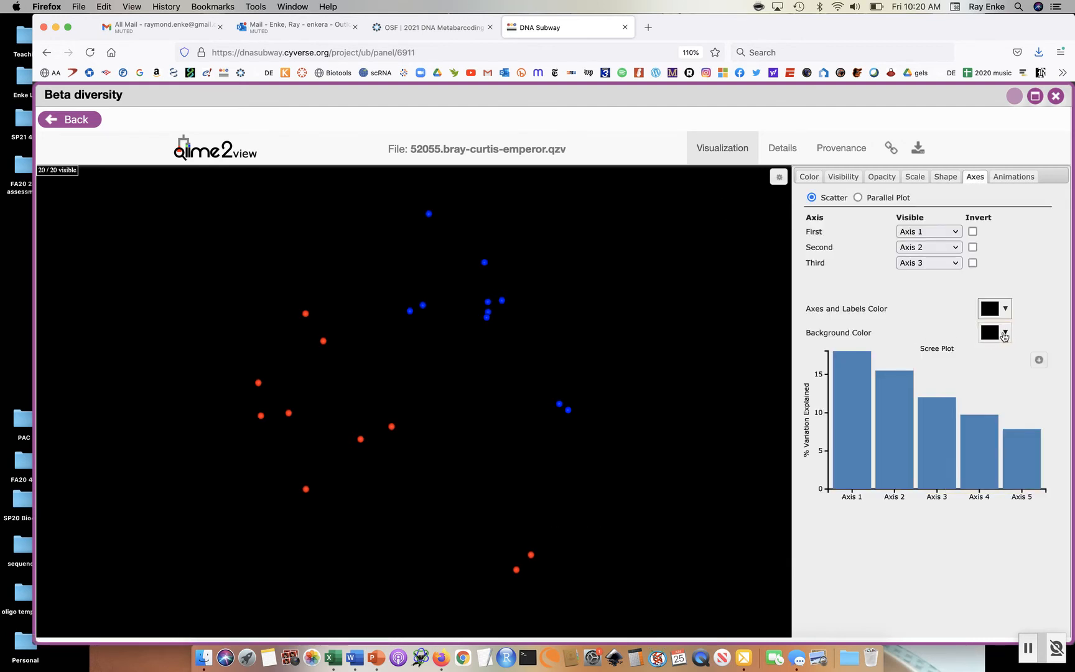
{"action": "left_click", "coordinate": [1005, 336]}
{"action": "left_click", "coordinate": [926, 362]}
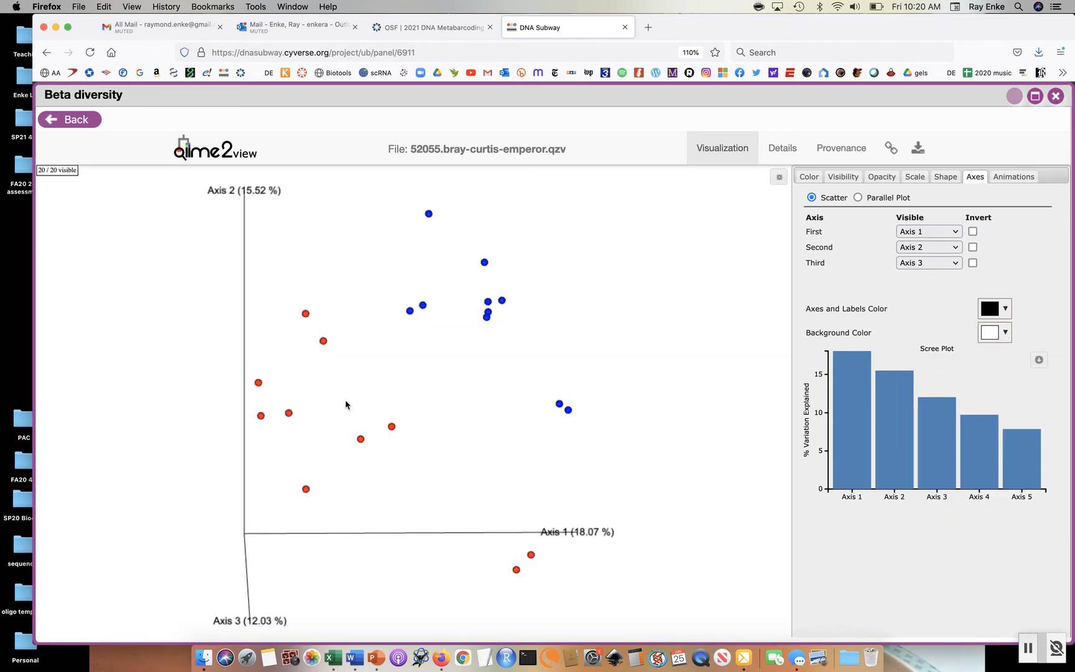
{"action": "left_click_drag", "start_coordinate": [349, 405], "coordinate": [371, 395]}
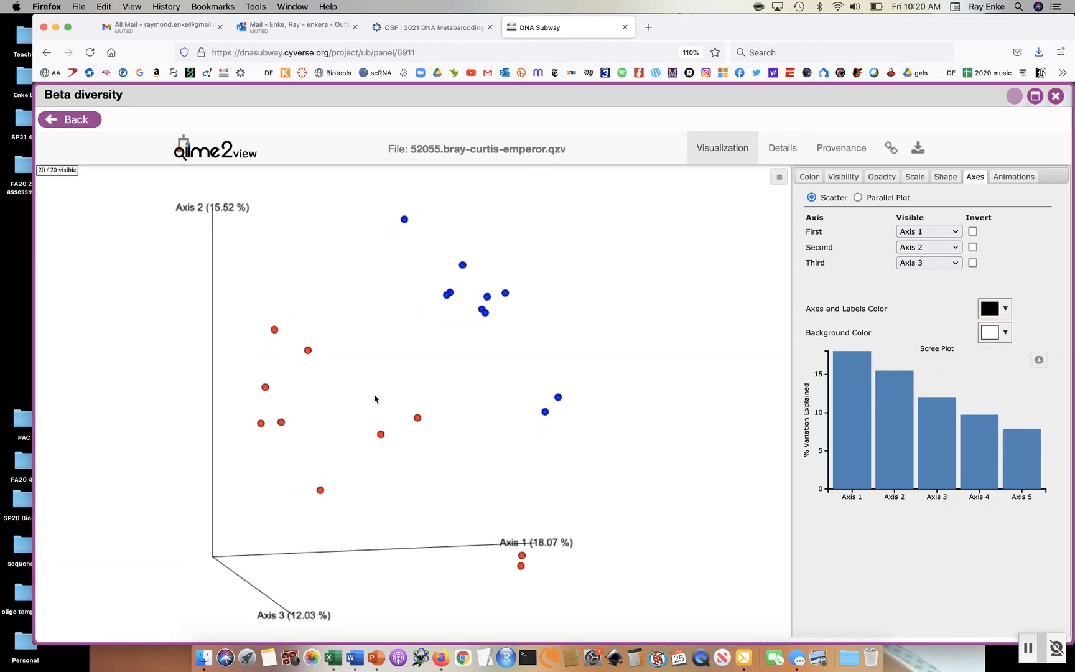
Categorize the point shapes by Tank and set the tank-F2 points to Diamond.
{"action": "left_click", "coordinate": [940, 176]}
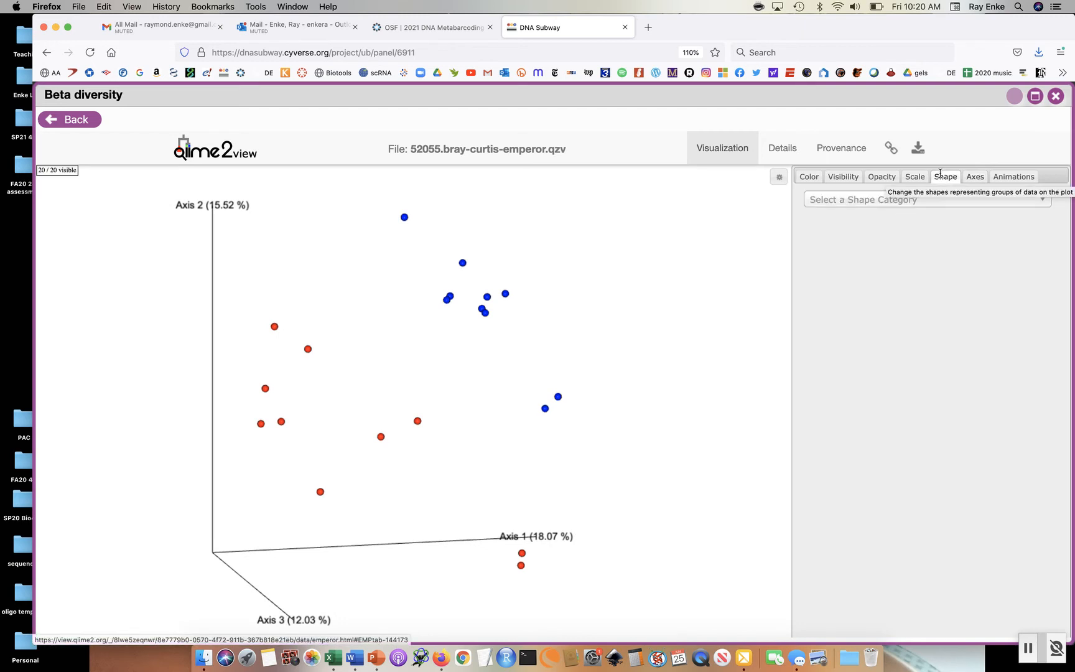
{"action": "left_click", "coordinate": [849, 201]}
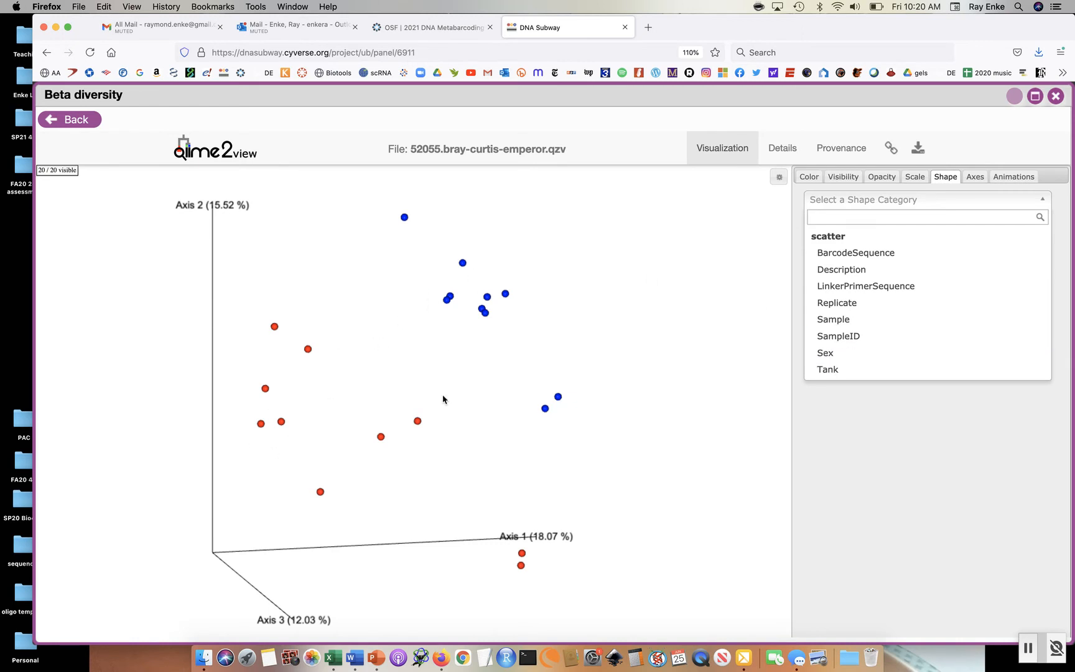
{"action": "left_click", "coordinate": [827, 372]}
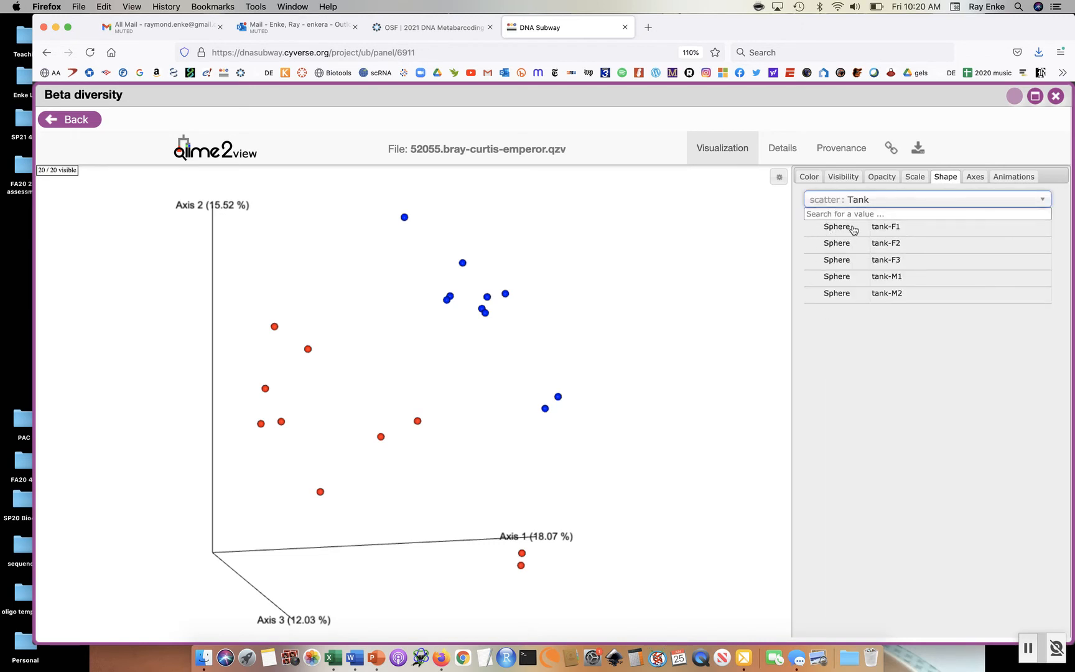
{"action": "left_click", "coordinate": [839, 246]}
{"action": "left_click", "coordinate": [838, 247]}
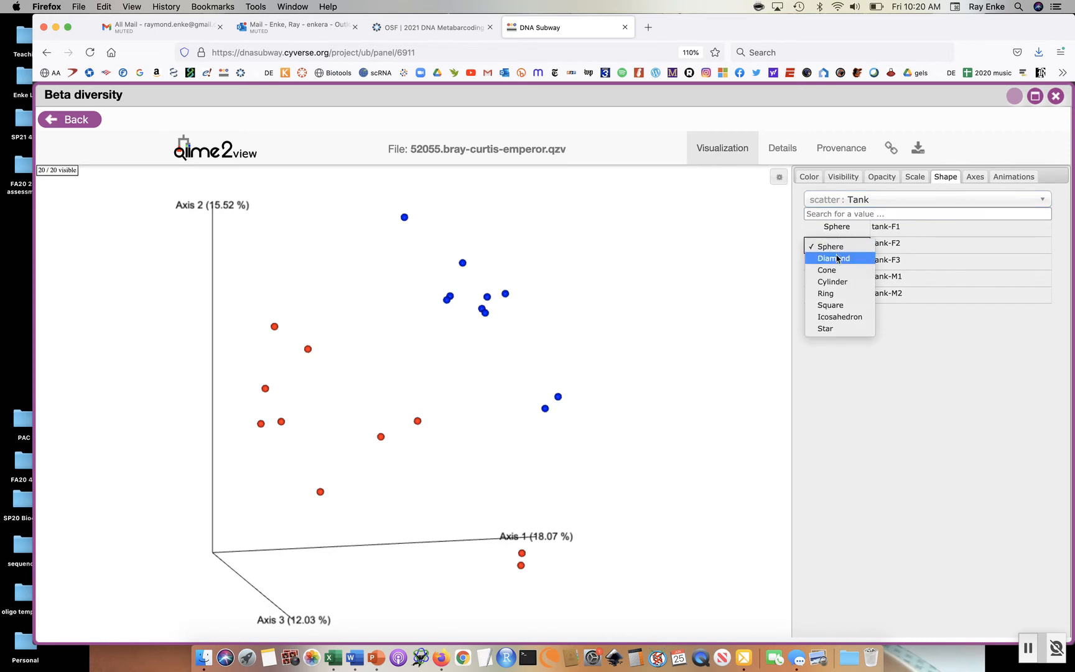
{"action": "left_click", "coordinate": [837, 259]}
Set the tank-F3 points to Cone and the tank-M2 points to Diamond.
{"action": "left_click", "coordinate": [836, 264]}
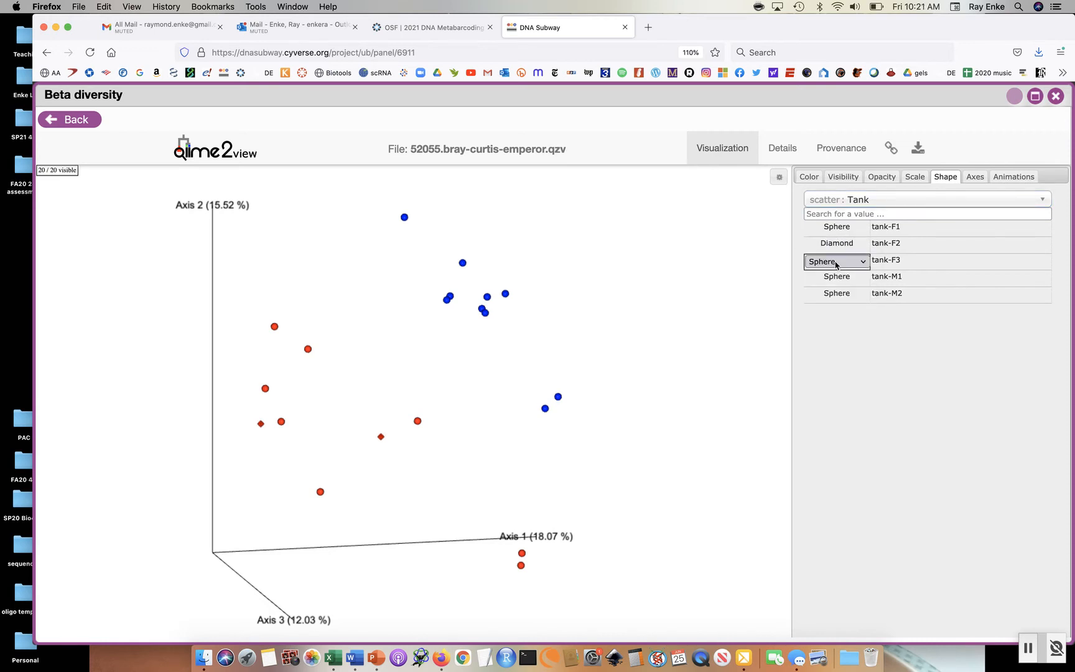
{"action": "left_click", "coordinate": [836, 265]}
{"action": "left_click", "coordinate": [835, 288]}
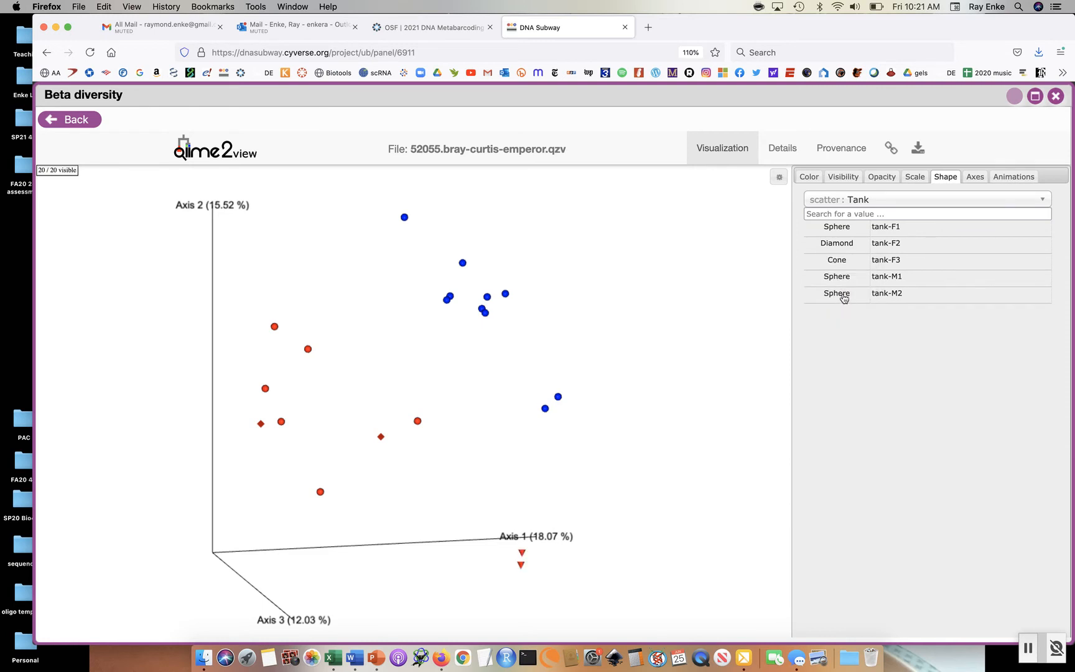
{"action": "left_click", "coordinate": [843, 299]}
{"action": "left_click", "coordinate": [844, 298]}
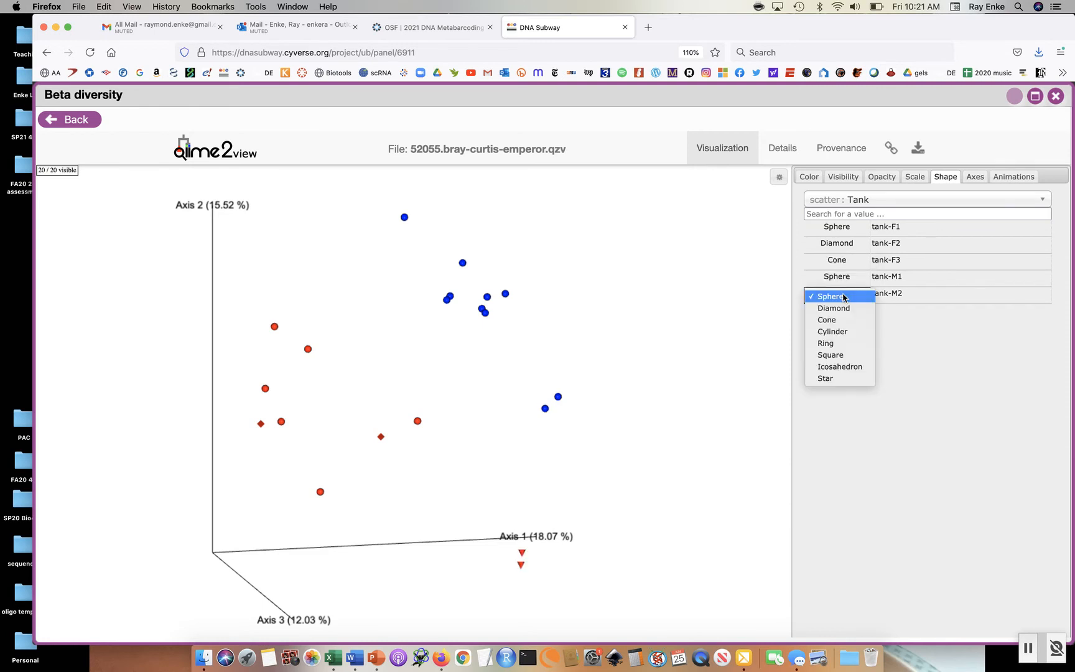
{"action": "left_click", "coordinate": [840, 308]}
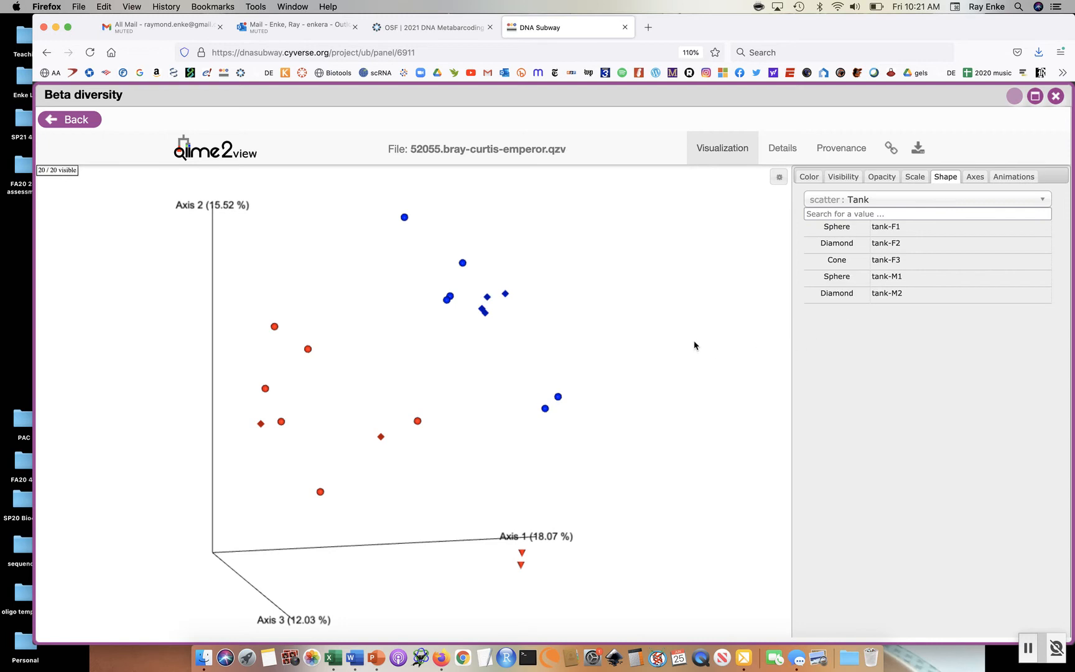
Examine the tank and sex clusters from other angles and close the Beta diversity results.
{"action": "mouse_move", "coordinate": [694, 342]}
{"action": "left_mouse_down"}
{"action": "mouse_move", "coordinate": [698, 353]}
{"action": "mouse_move", "coordinate": [682, 357]}
{"action": "left_mouse_up"}
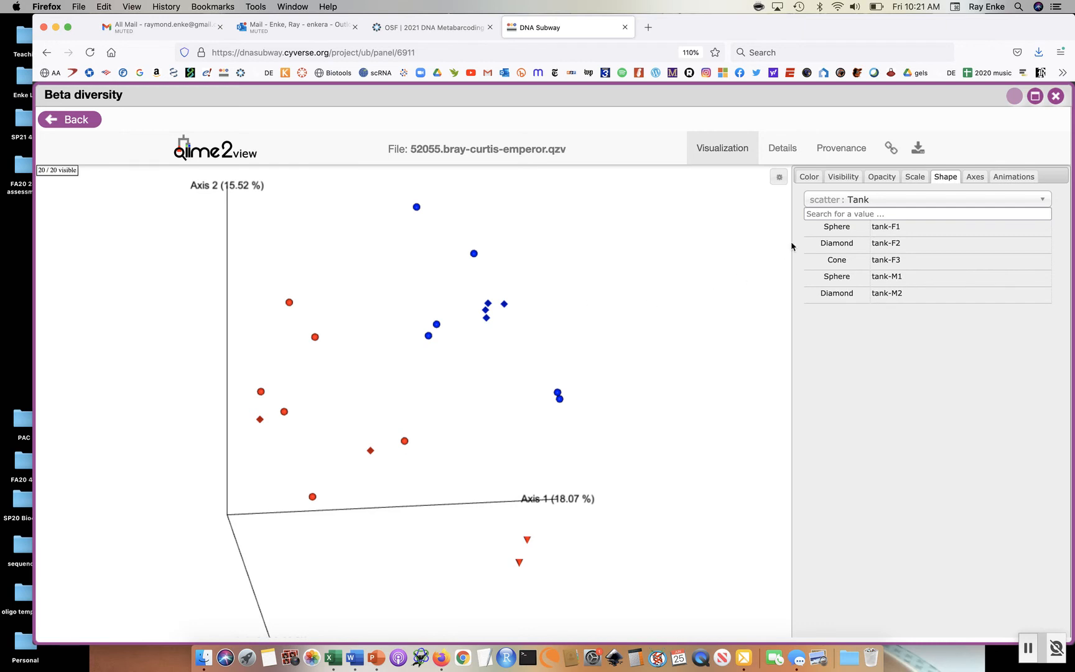
{"action": "left_click_drag", "start_coordinate": [556, 355], "coordinate": [548, 356]}
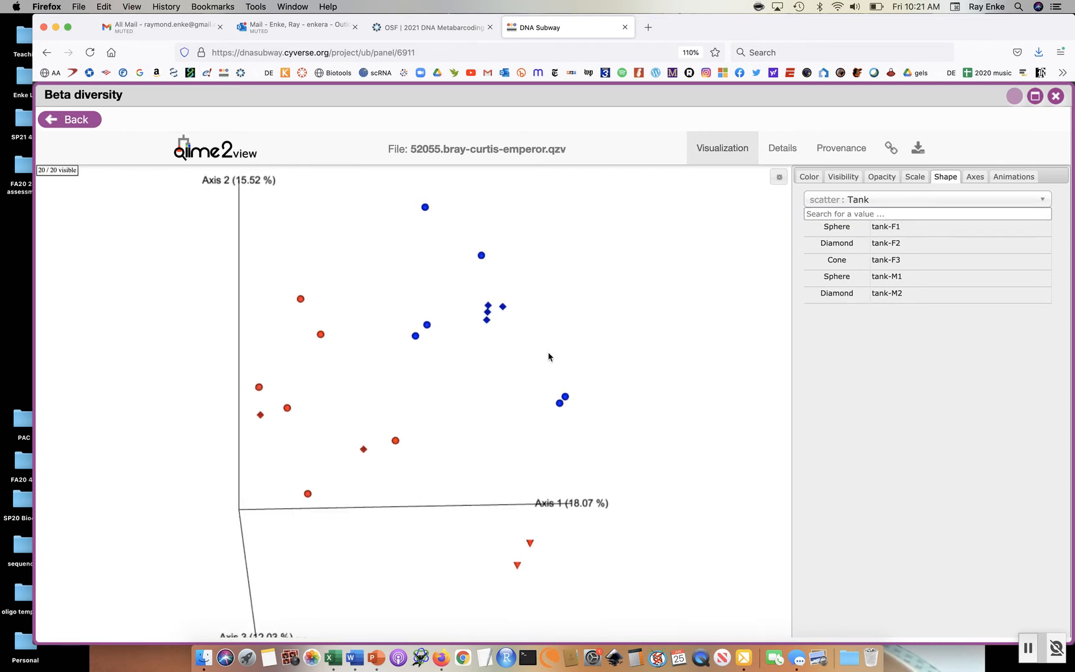
{"action": "left_click", "coordinate": [1056, 95]}
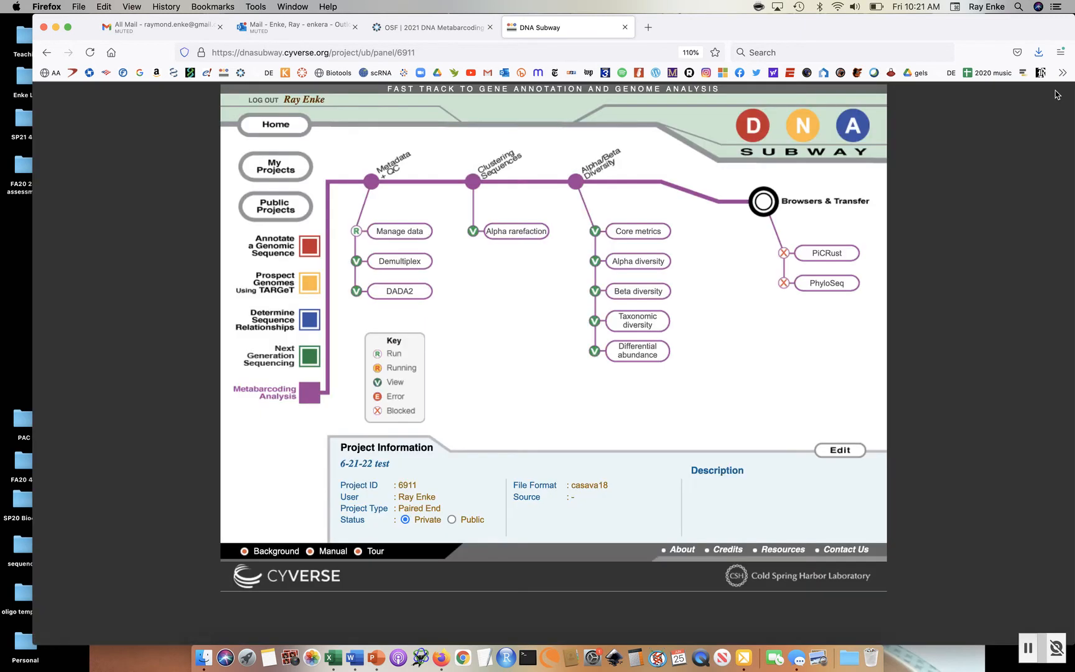
Open the Taxonomic diversity bar plots and maximize their window so the whole plot can be viewed.
{"action": "left_click", "coordinate": [635, 327]}
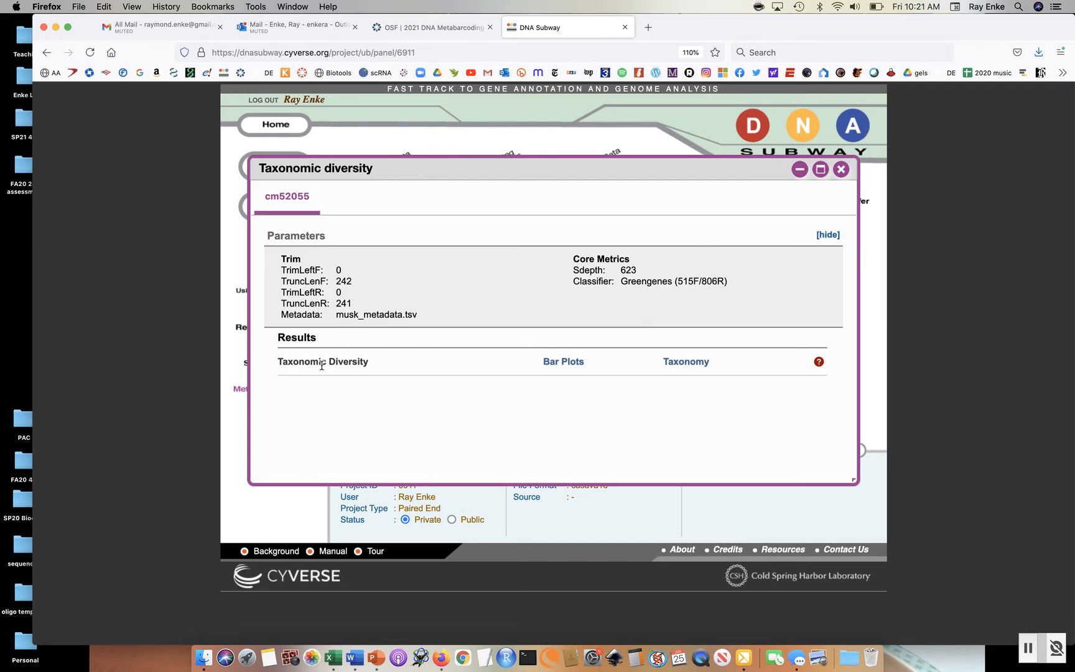
{"action": "left_click", "coordinate": [567, 364]}
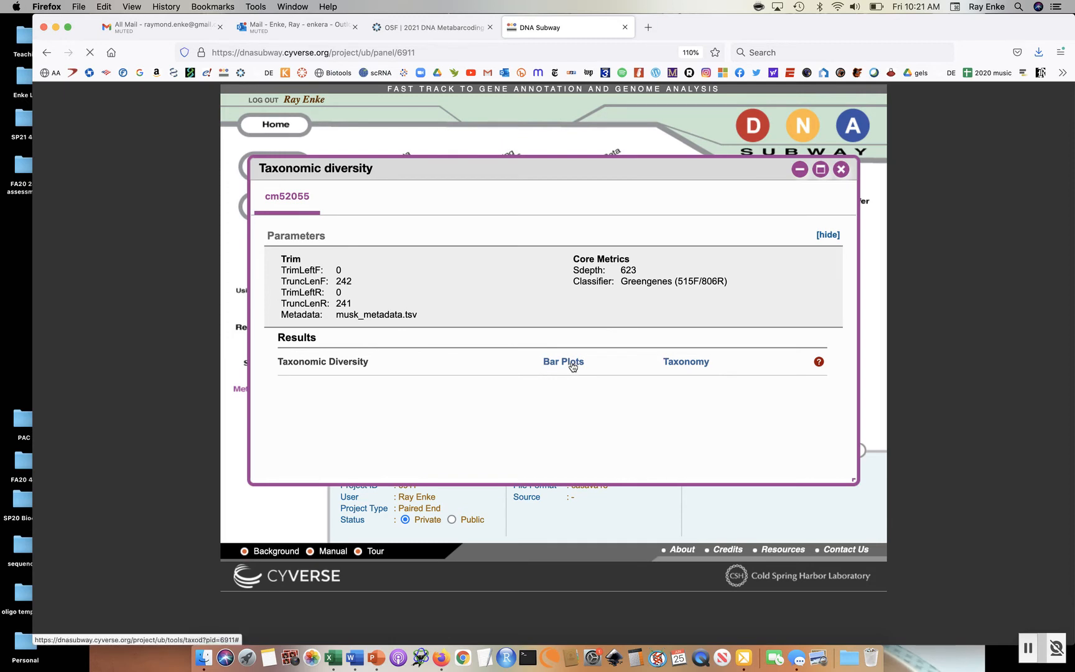
{"action": "left_click", "coordinate": [820, 169]}
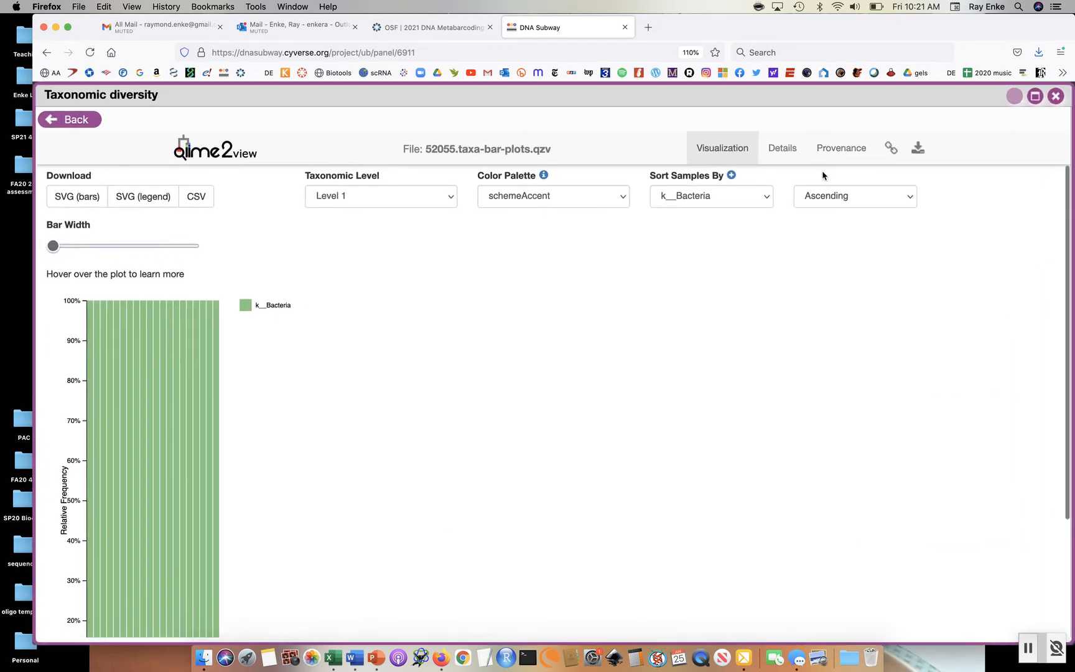
{"action": "scroll", "coordinate": [694, 423], "scroll_direction": "down", "scroll_amount": 2}
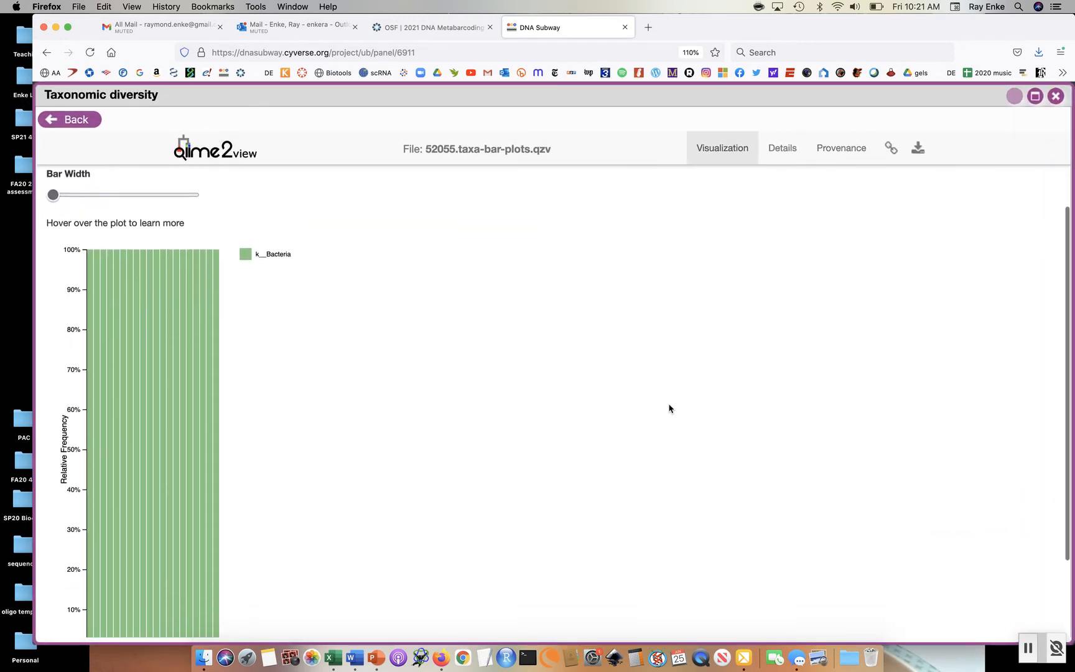
{"action": "scroll", "coordinate": [694, 423], "scroll_direction": "up", "scroll_amount": 1}
{"action": "key", "text": "super+minus"}
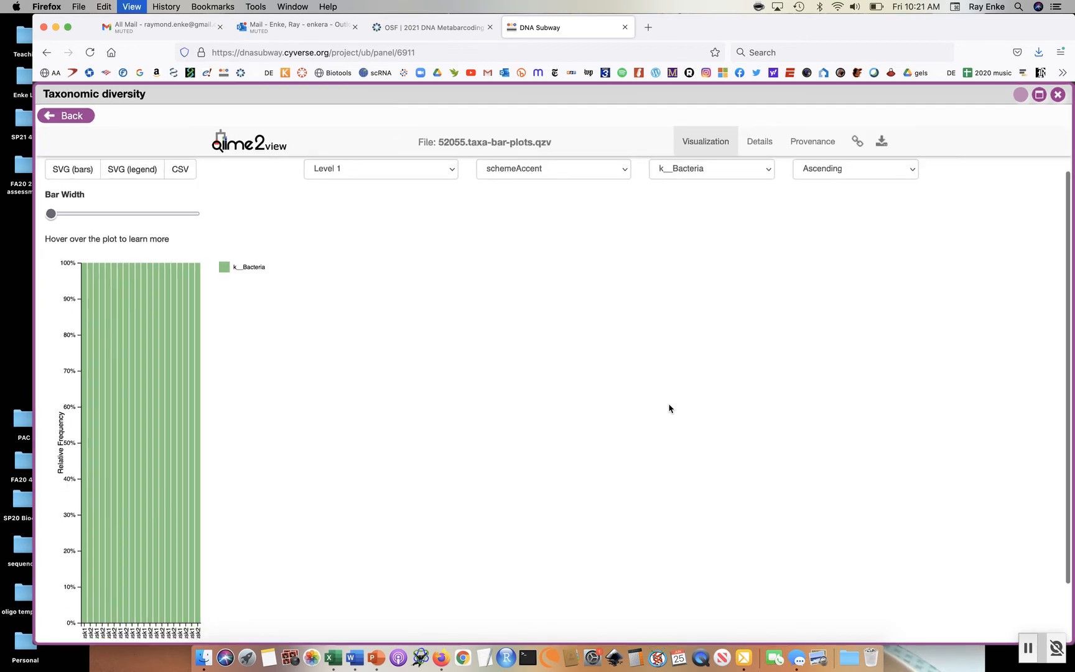
{"action": "key", "text": "super+minus"}
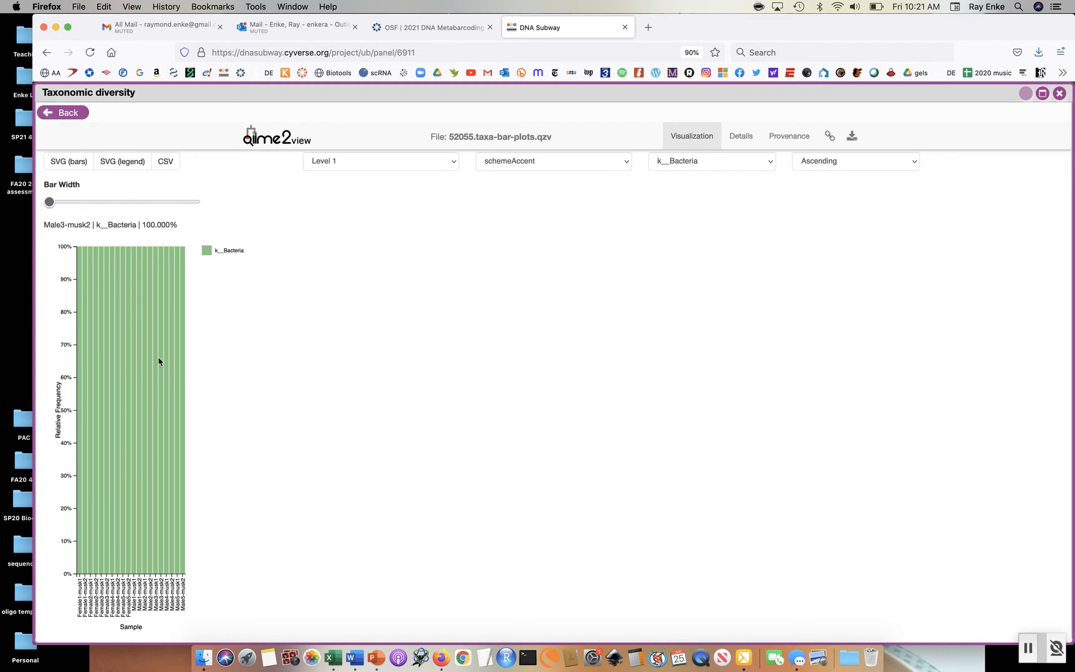
Widen the bars to about half of the Bar Width range and sort the samples by Sample.
{"action": "left_click_drag", "start_coordinate": [51, 204], "coordinate": [124, 208]}
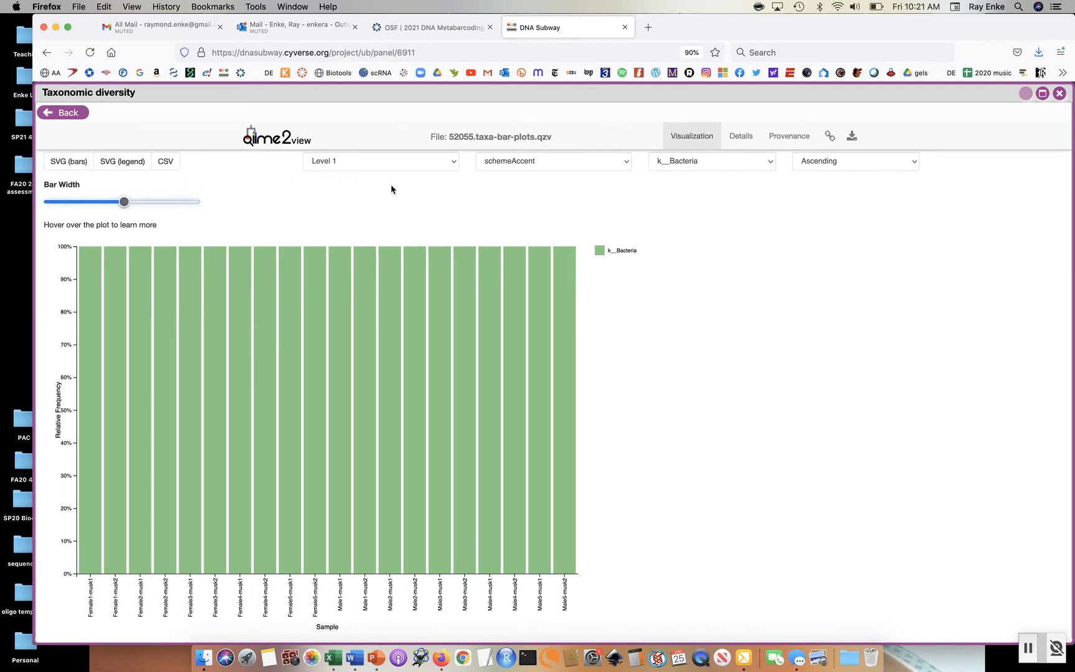
{"action": "mouse_move", "coordinate": [164, 415]}
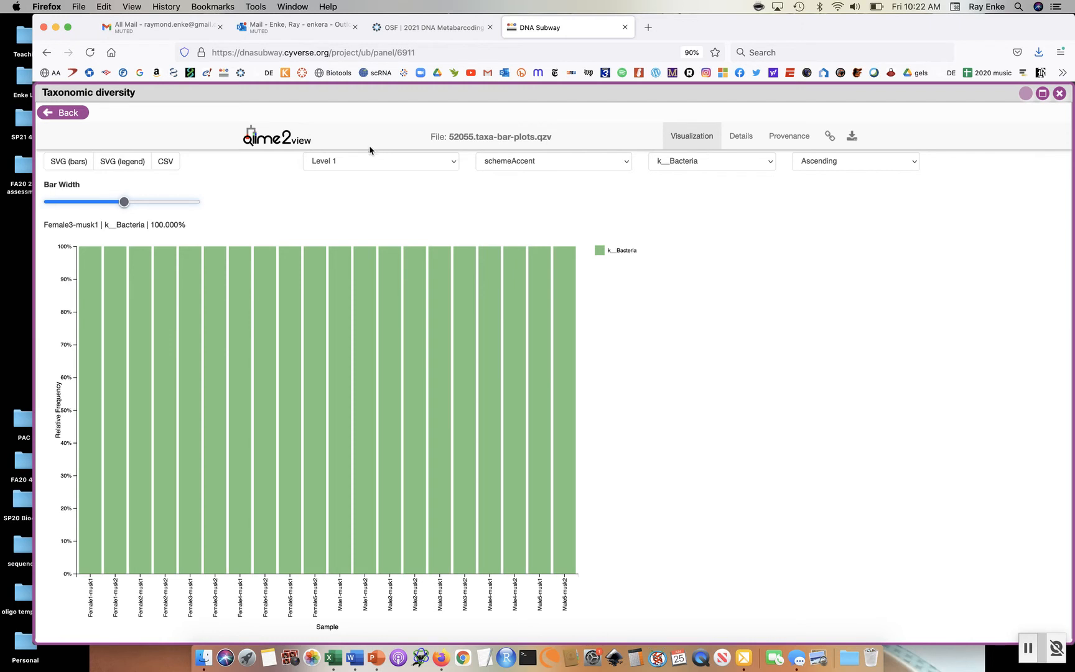
{"action": "left_click", "coordinate": [700, 158]}
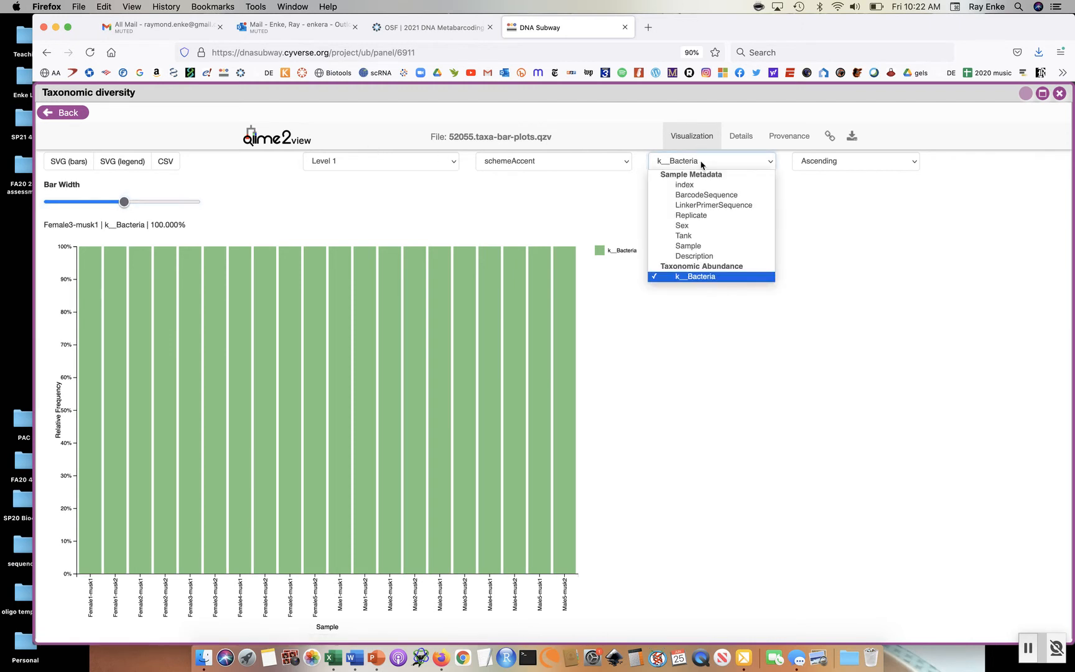
{"action": "left_click", "coordinate": [698, 247]}
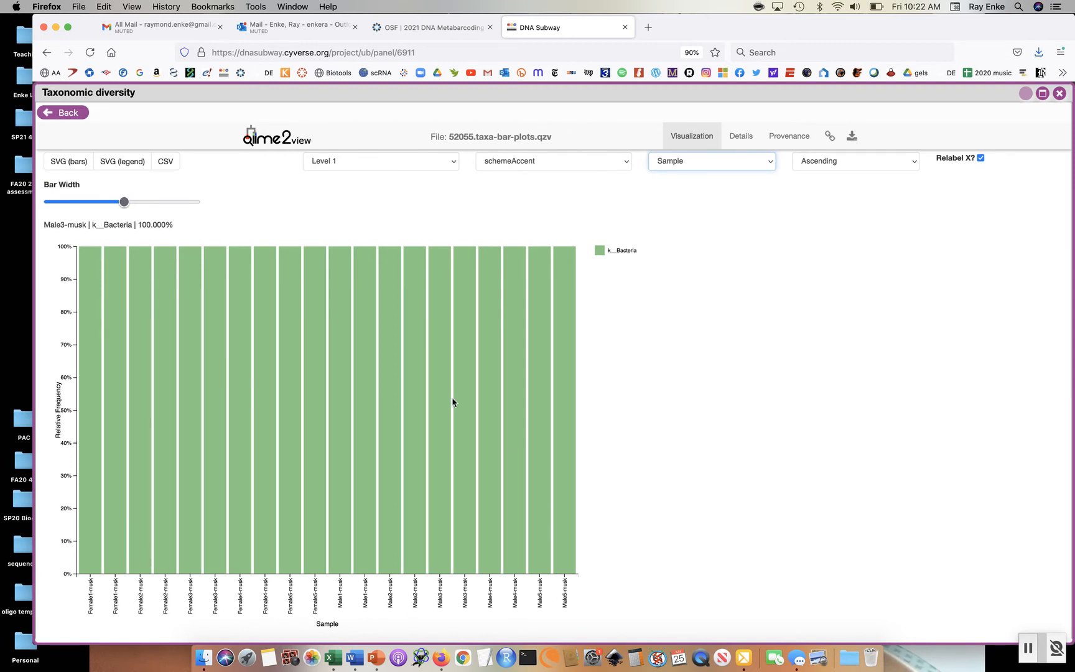
Set the bar plot's taxonomic level to Level 2.
{"action": "left_click", "coordinate": [349, 163]}
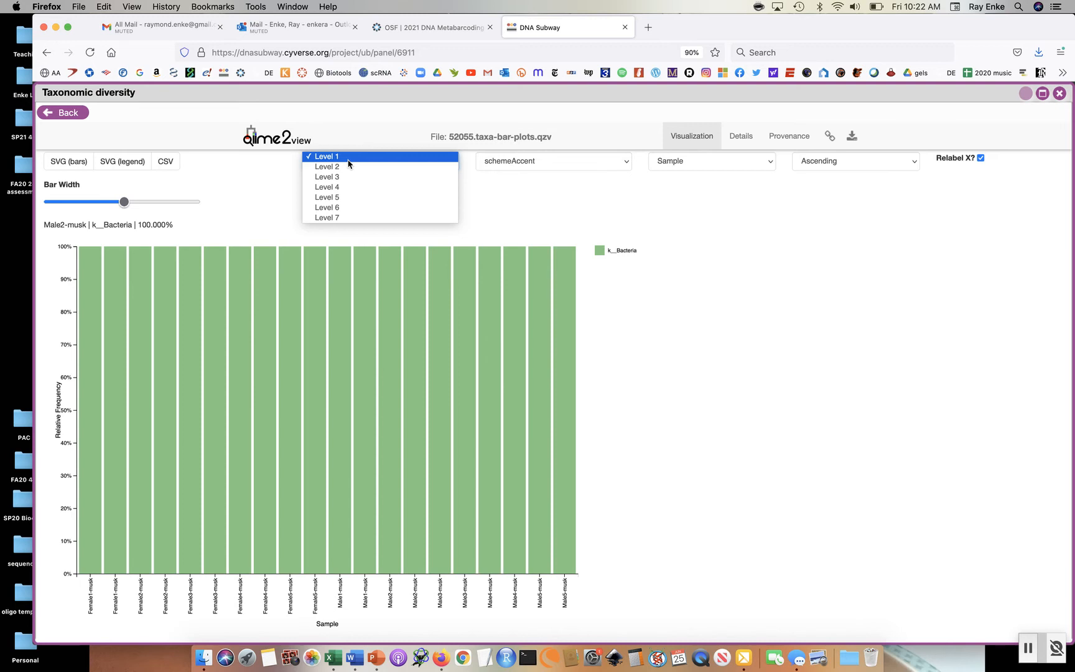
{"action": "left_click", "coordinate": [348, 164]}
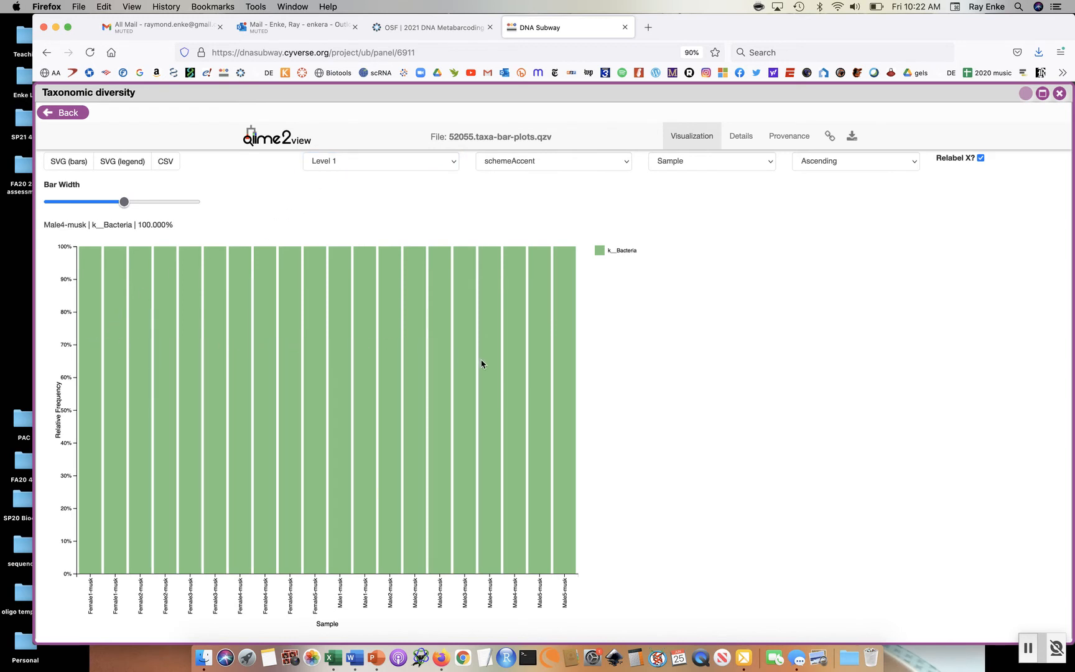
{"action": "left_click", "coordinate": [408, 166]}
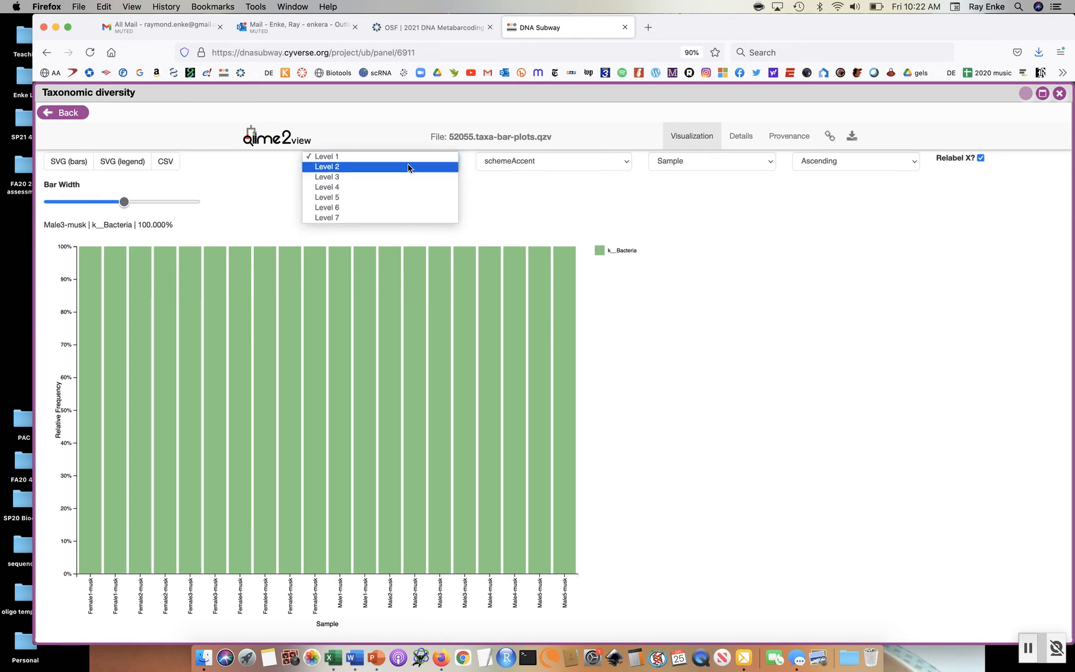
{"action": "left_click", "coordinate": [331, 168]}
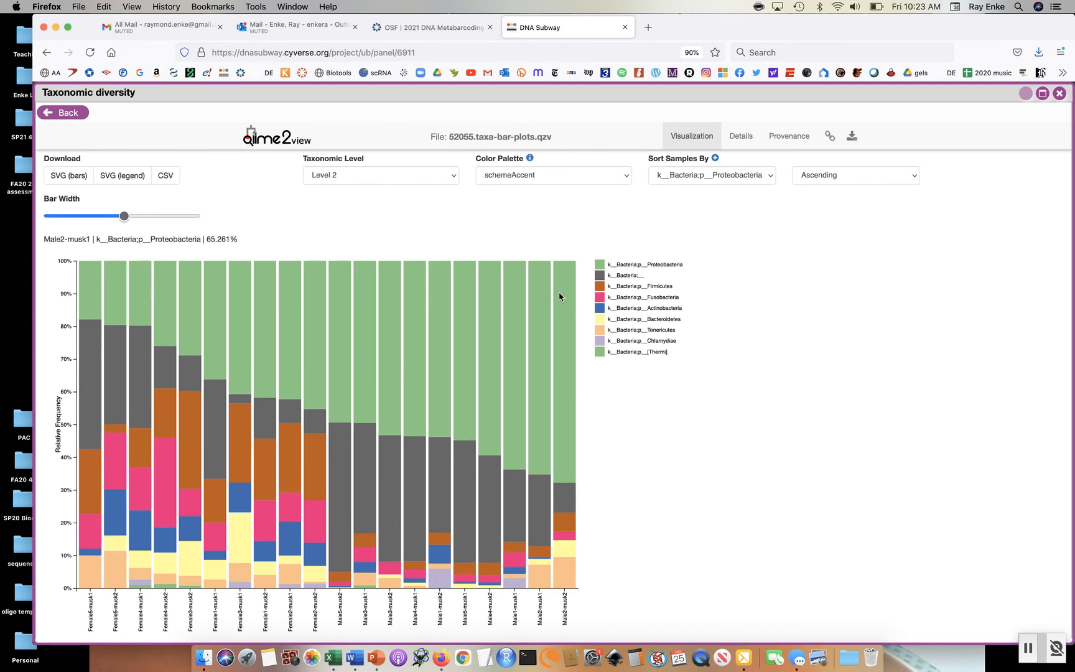
Isolate the Proteobacteria, unclassified Bacteria, Firmicutes, Fusobacteria and Actinobacteria bars one at a time to compare them across samples.
{"action": "left_click", "coordinate": [599, 265]}
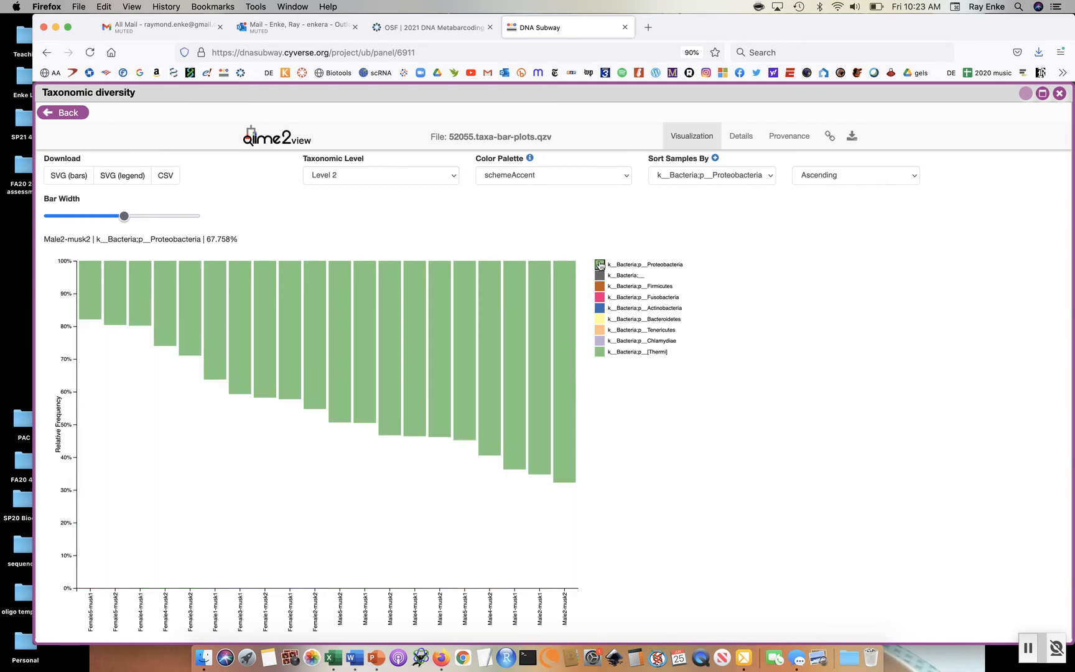
{"action": "left_click", "coordinate": [599, 265]}
{"action": "left_click", "coordinate": [599, 276]}
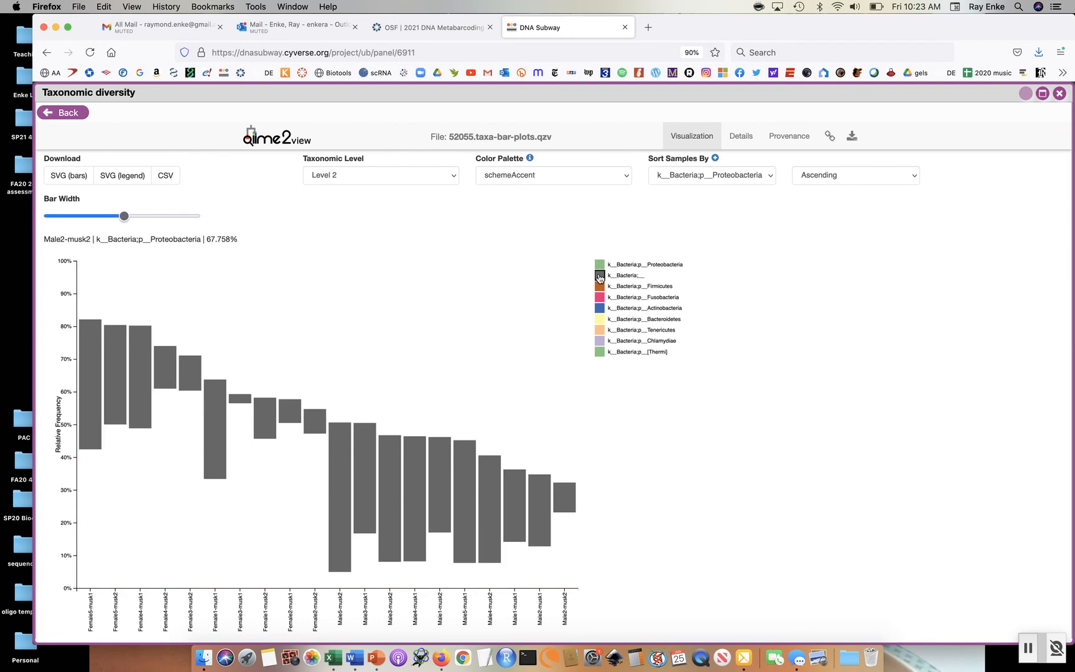
{"action": "left_click", "coordinate": [599, 276]}
{"action": "left_click", "coordinate": [599, 288]}
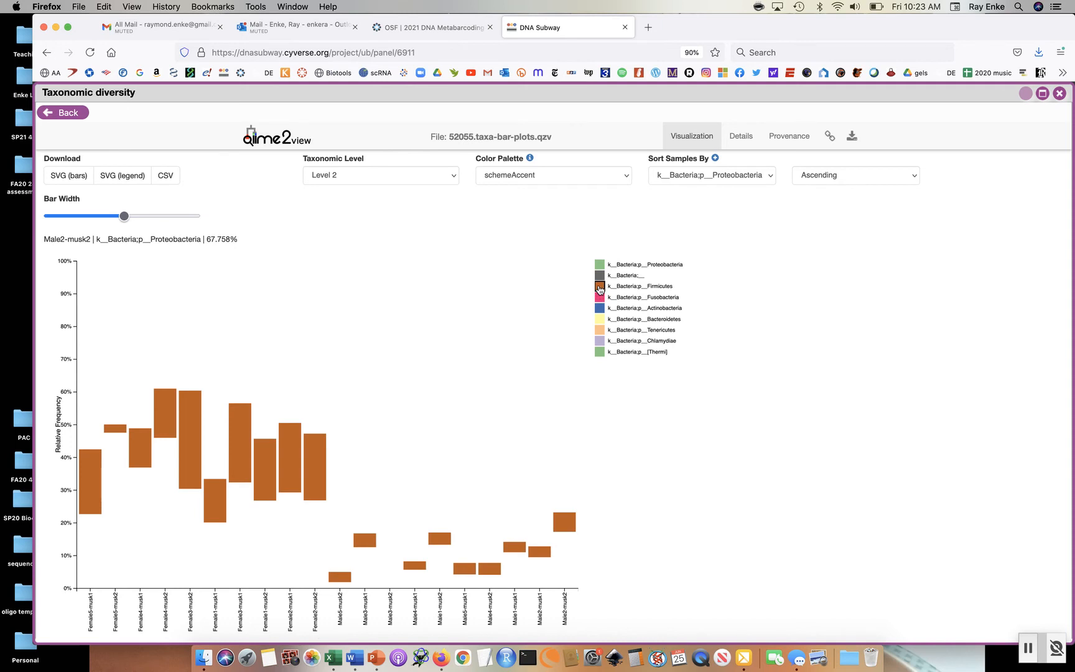
{"action": "left_click", "coordinate": [600, 288]}
{"action": "left_click", "coordinate": [599, 298]}
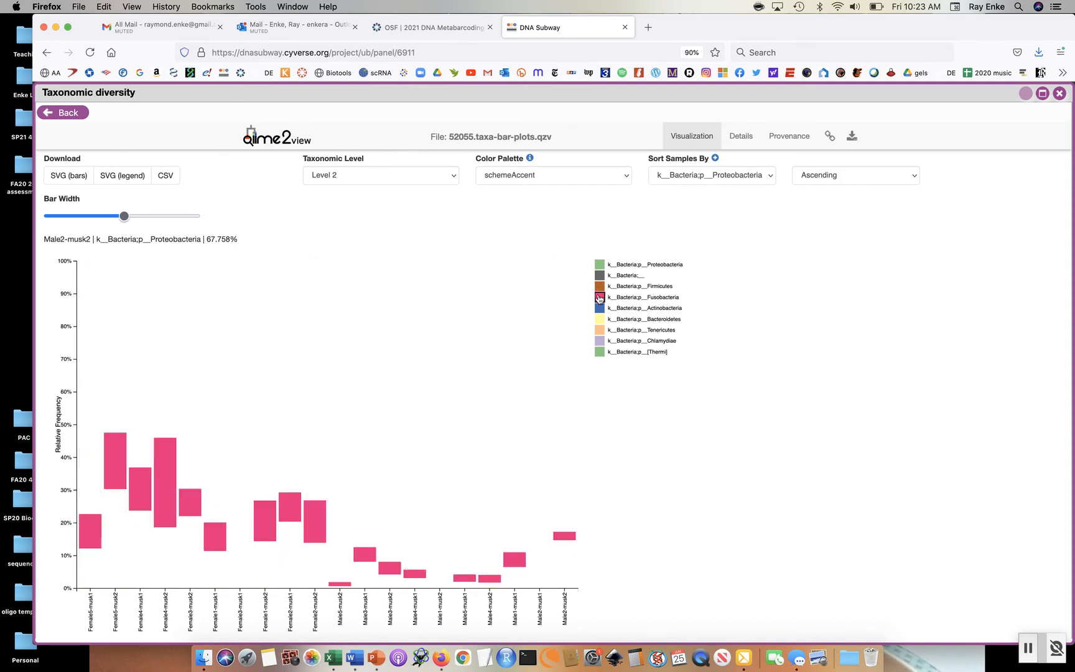
{"action": "left_click", "coordinate": [600, 298]}
{"action": "left_click", "coordinate": [599, 309]}
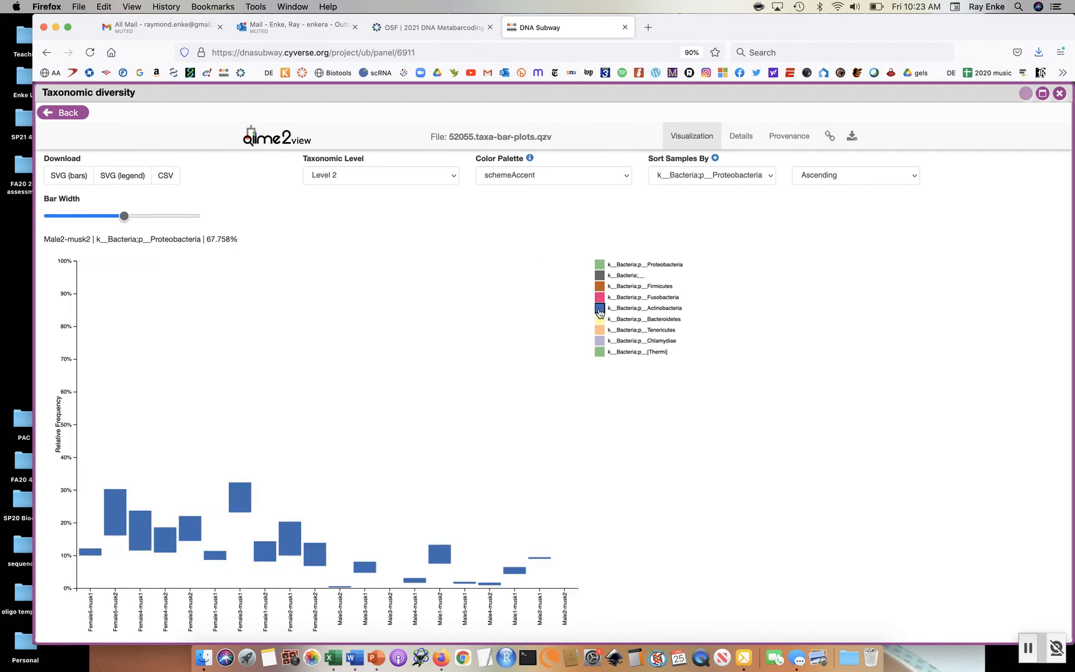
{"action": "left_click", "coordinate": [599, 310]}
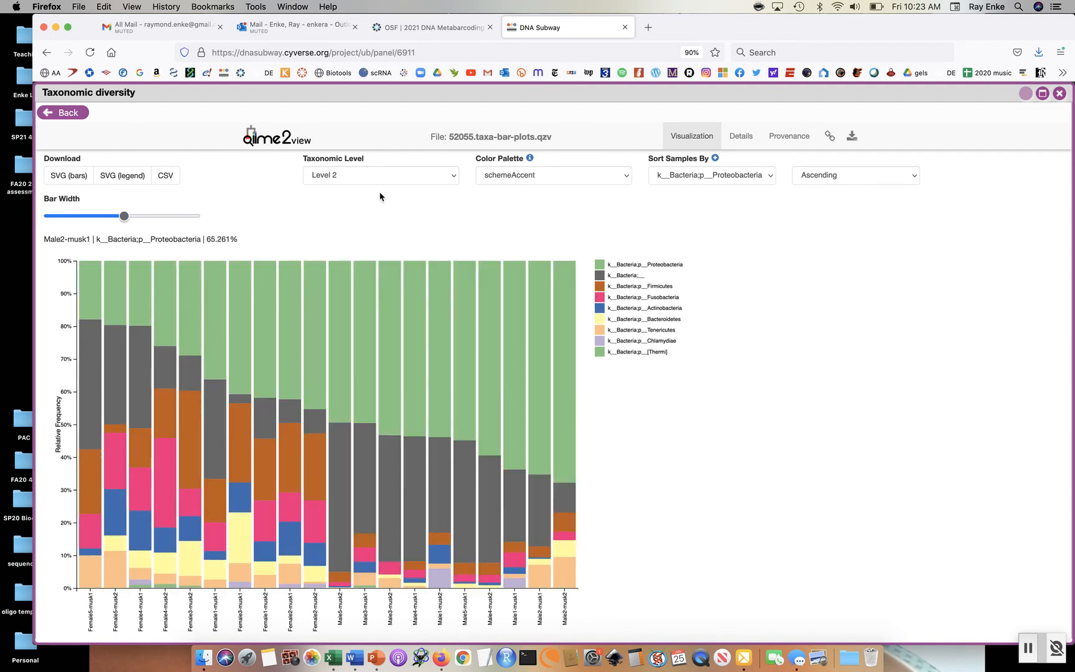
Set the bar plot's taxonomic level to Level 5.
{"action": "left_click", "coordinate": [327, 176]}
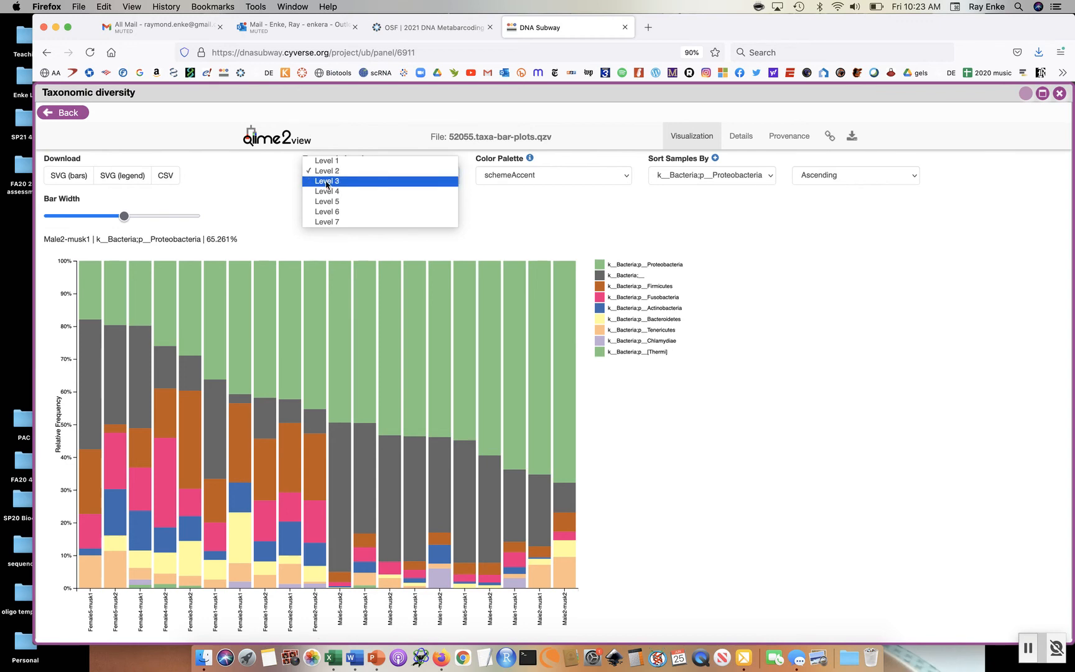
{"action": "left_click", "coordinate": [327, 202]}
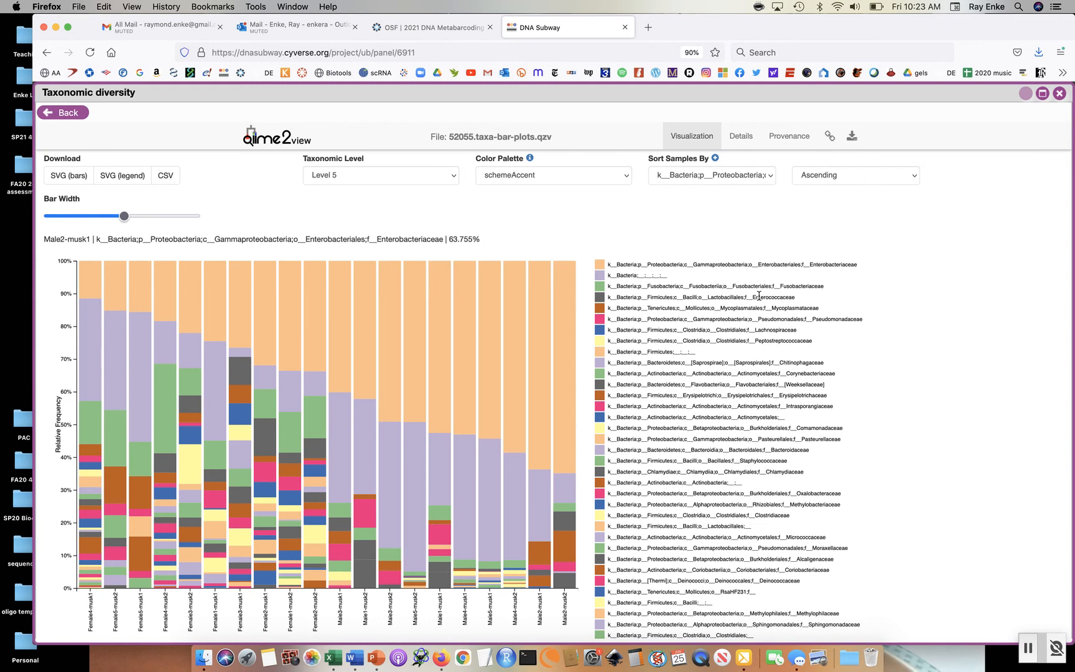
{"action": "left_click", "coordinate": [384, 177]}
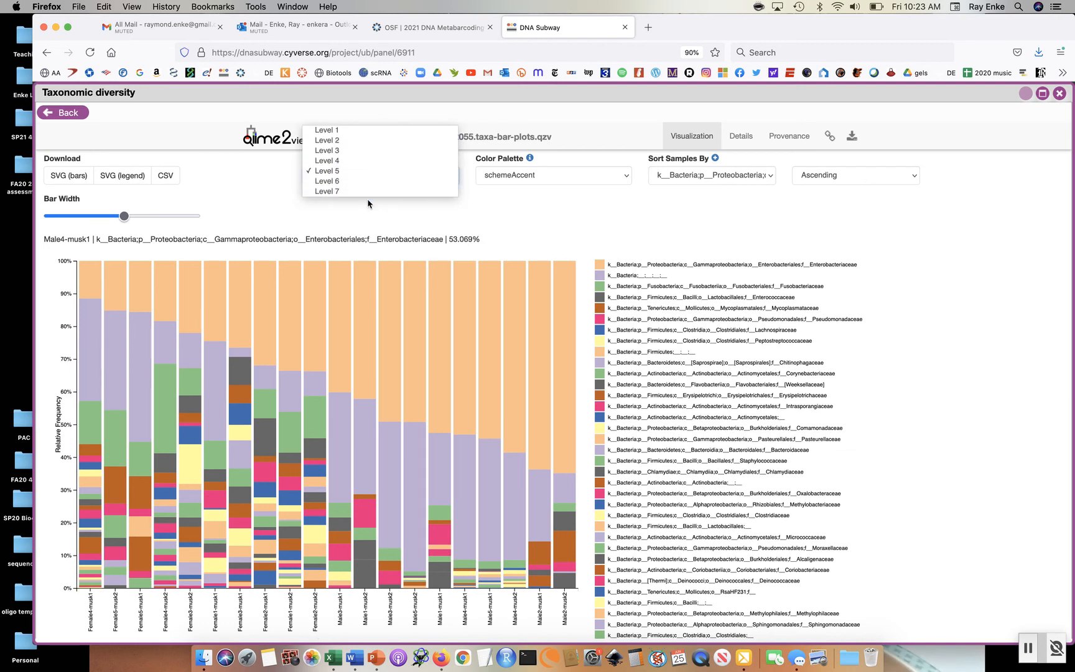
{"action": "left_click", "coordinate": [367, 172]}
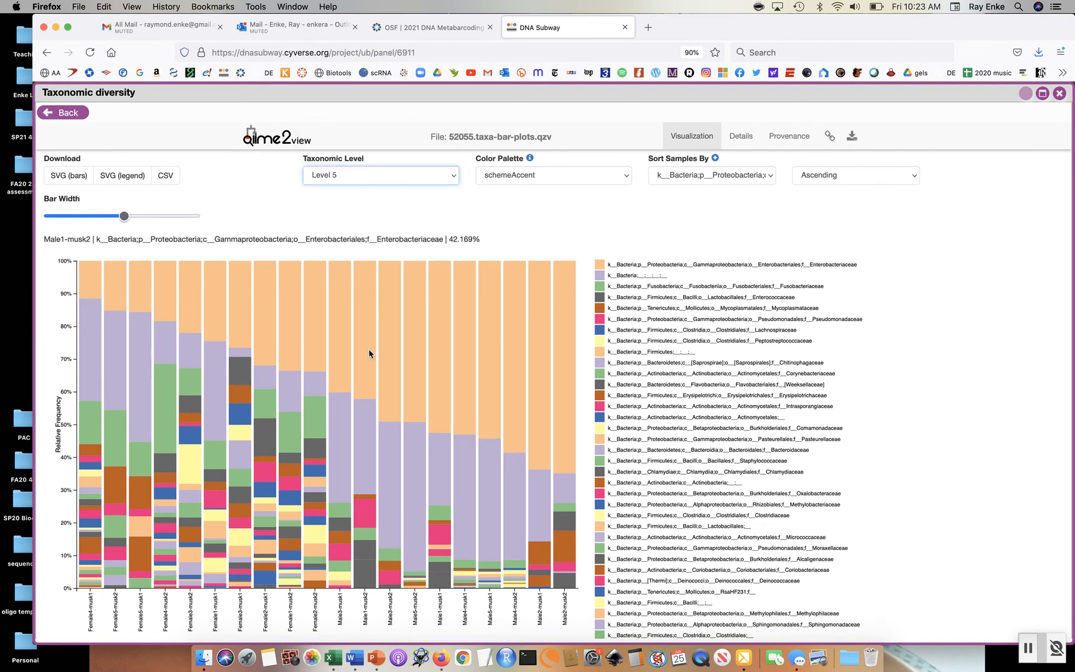
Examine individual families, including unclassified Firmicutes and Fusobacteriaceae, in isolation across the samples and close the Taxonomic diversity results.
{"action": "left_click", "coordinate": [599, 330]}
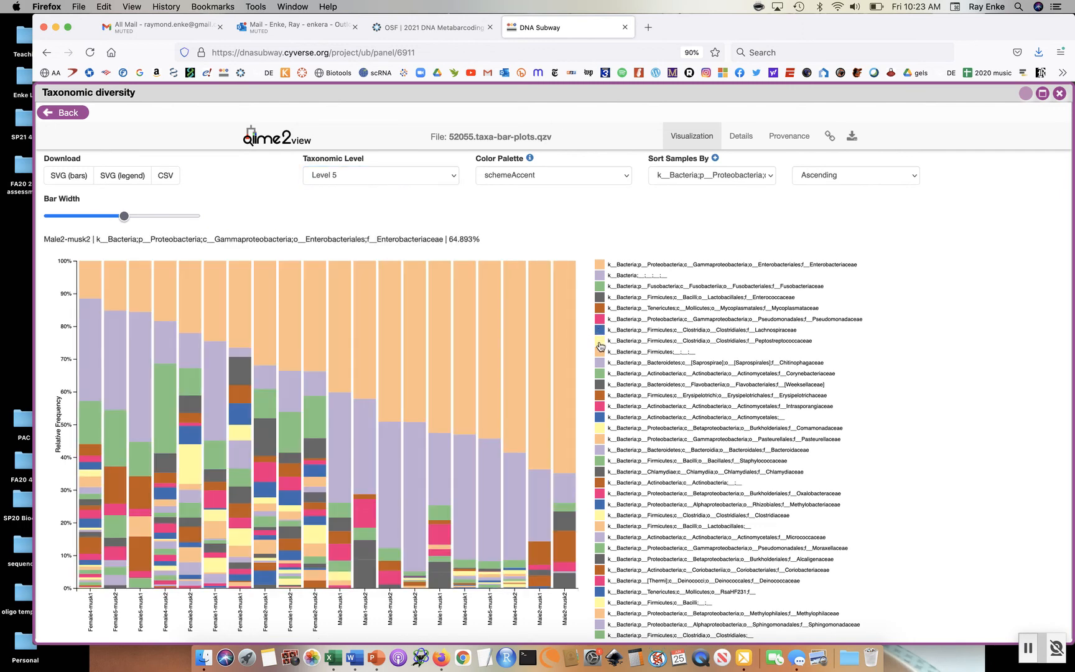
{"action": "left_click", "coordinate": [599, 353]}
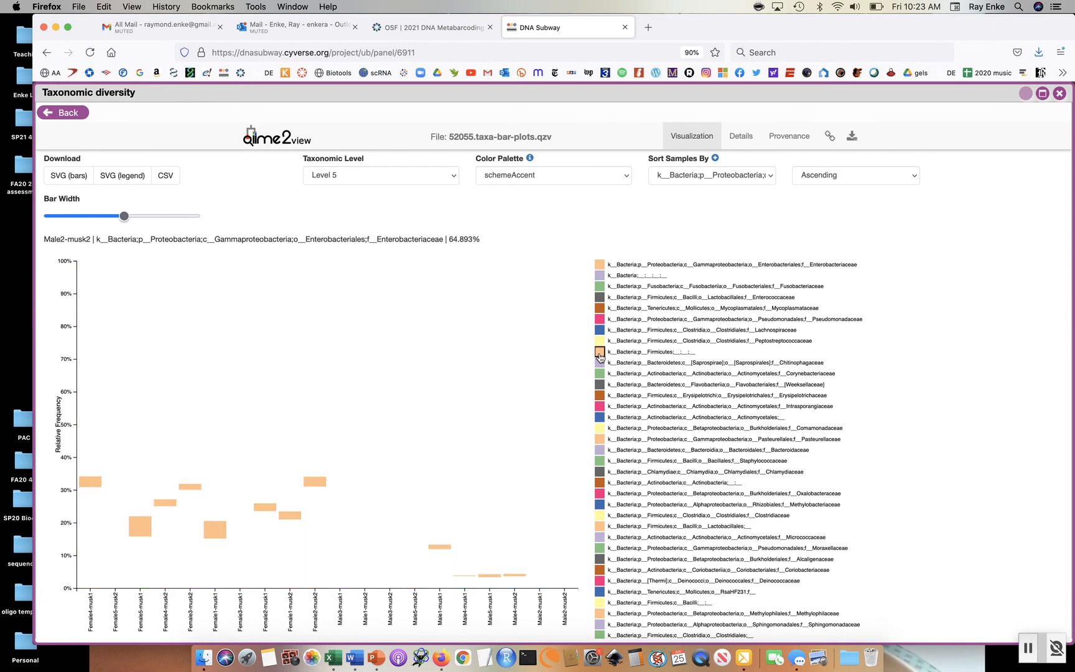
{"action": "left_click", "coordinate": [600, 355]}
{"action": "left_click", "coordinate": [601, 288]}
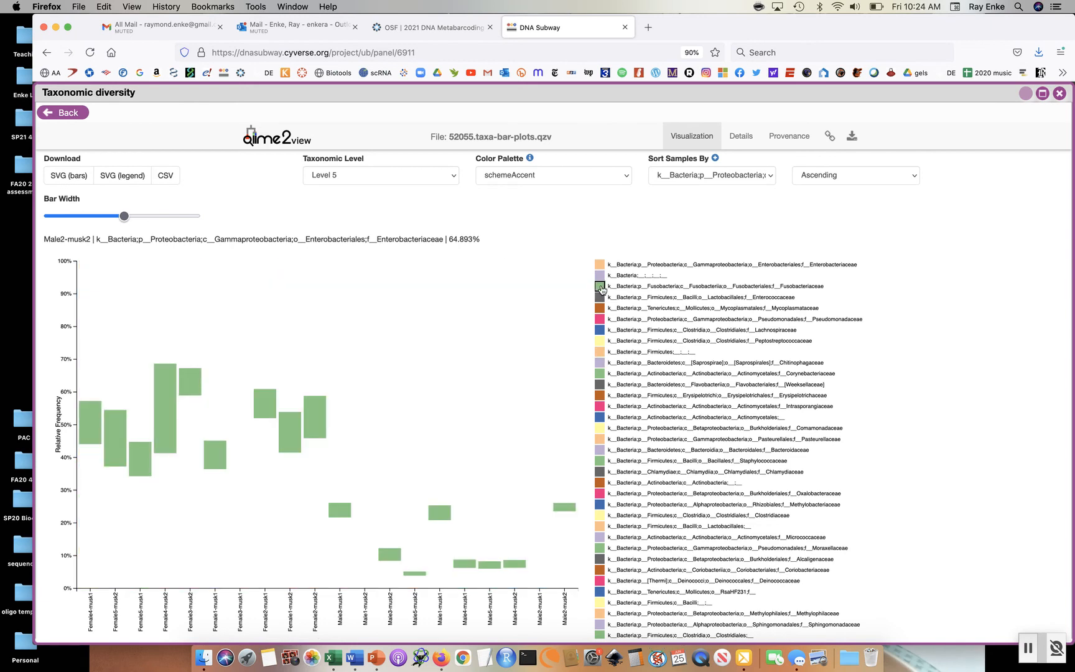
{"action": "left_click", "coordinate": [602, 288]}
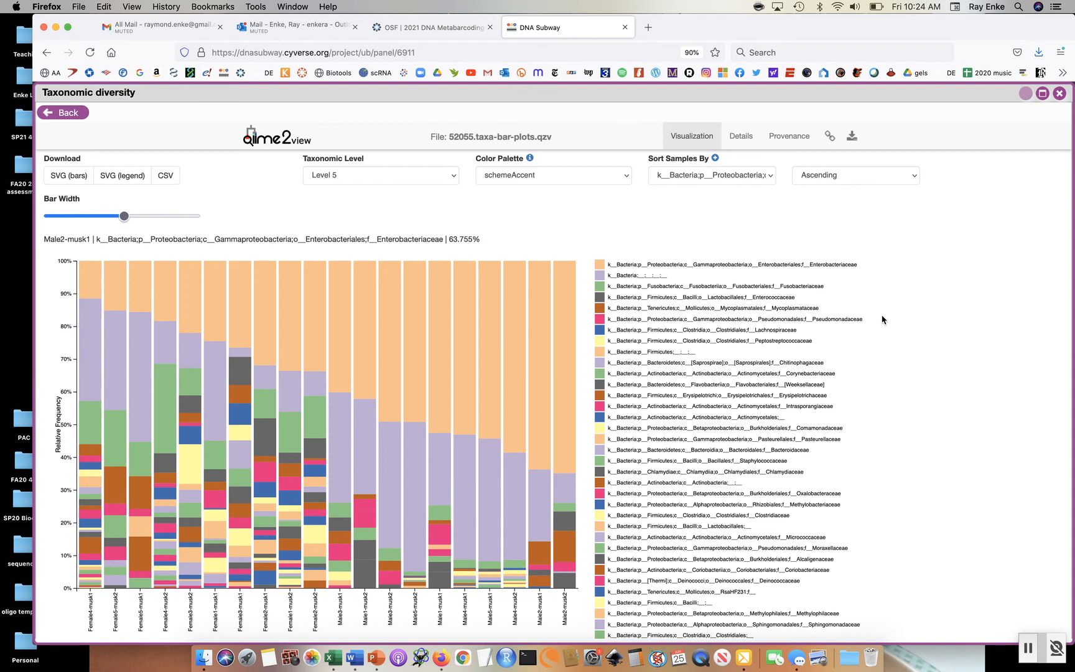
{"action": "left_click", "coordinate": [1058, 95]}
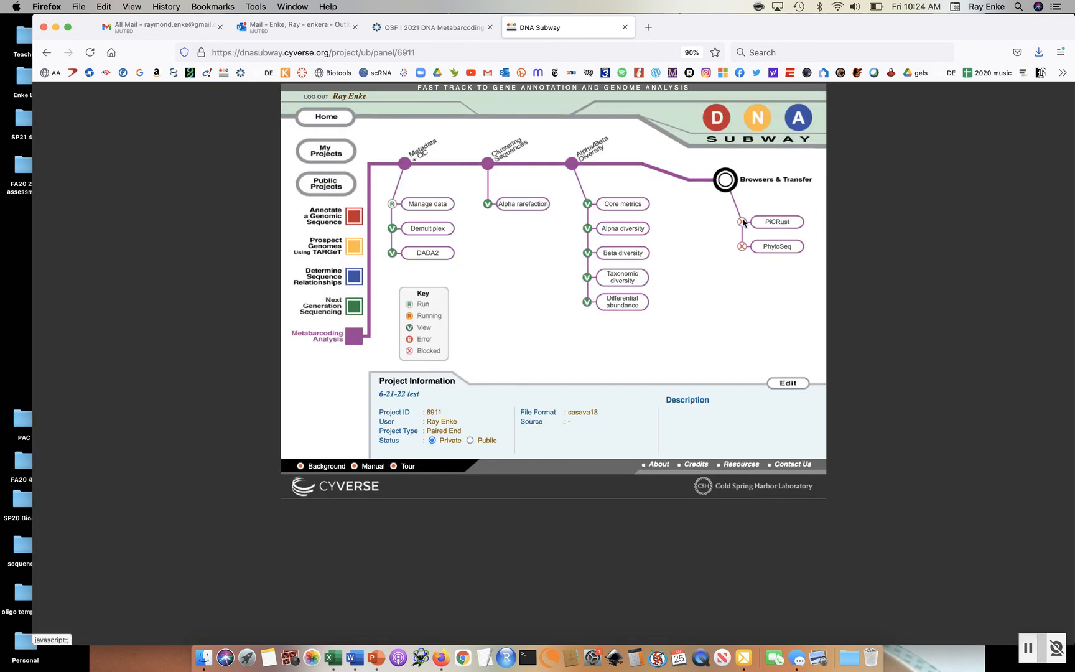
Open Differential abundance and fill in a new job grouped by Sex with the level of taxonomy to summarize set to 5.
{"action": "left_click", "coordinate": [631, 311]}
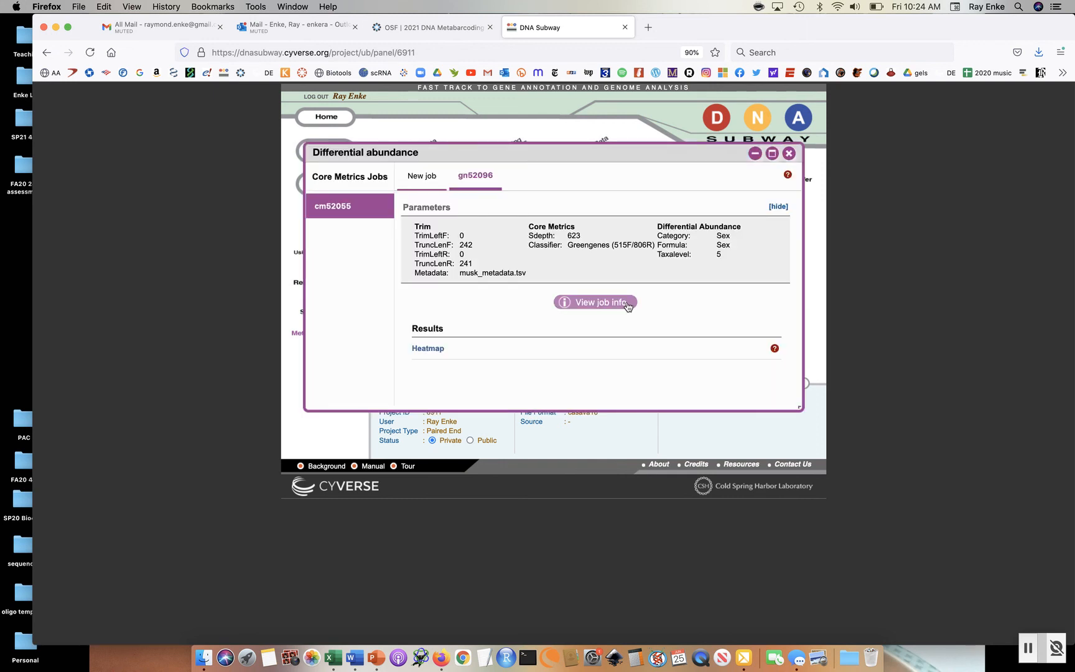
{"action": "left_click", "coordinate": [417, 179]}
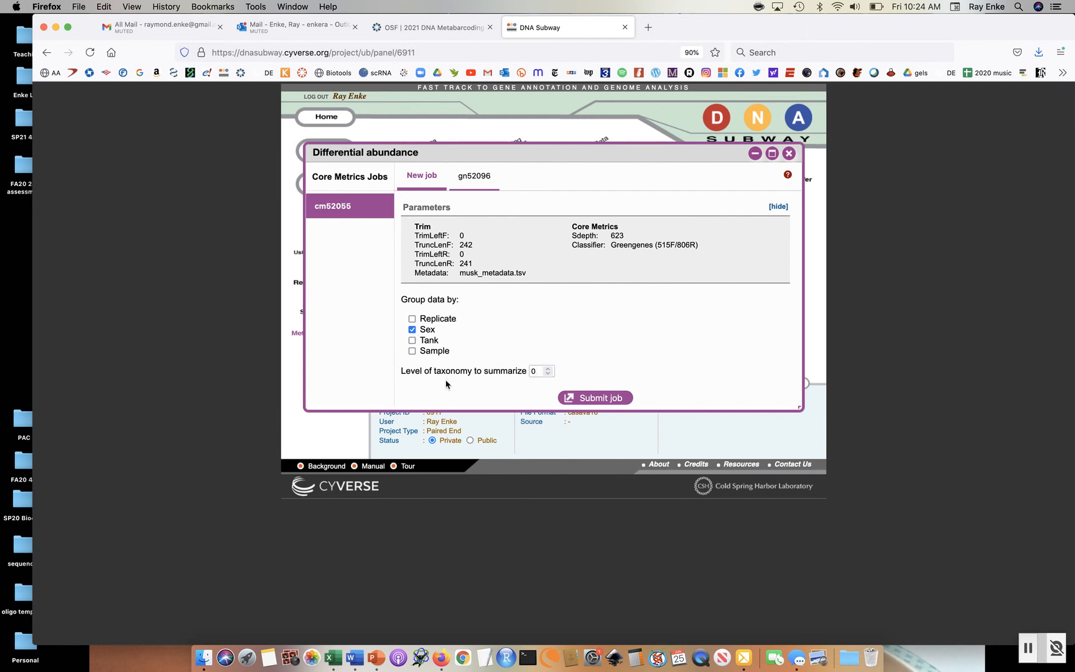
{"action": "left_click", "coordinate": [533, 372]}
{"action": "key", "text": "BackSpace"}
{"action": "type", "text": "5"}
Examine the Sex heatmap of the existing differential abundance job gn52096 in a maximized window and close the results.
{"action": "left_click", "coordinate": [474, 177]}
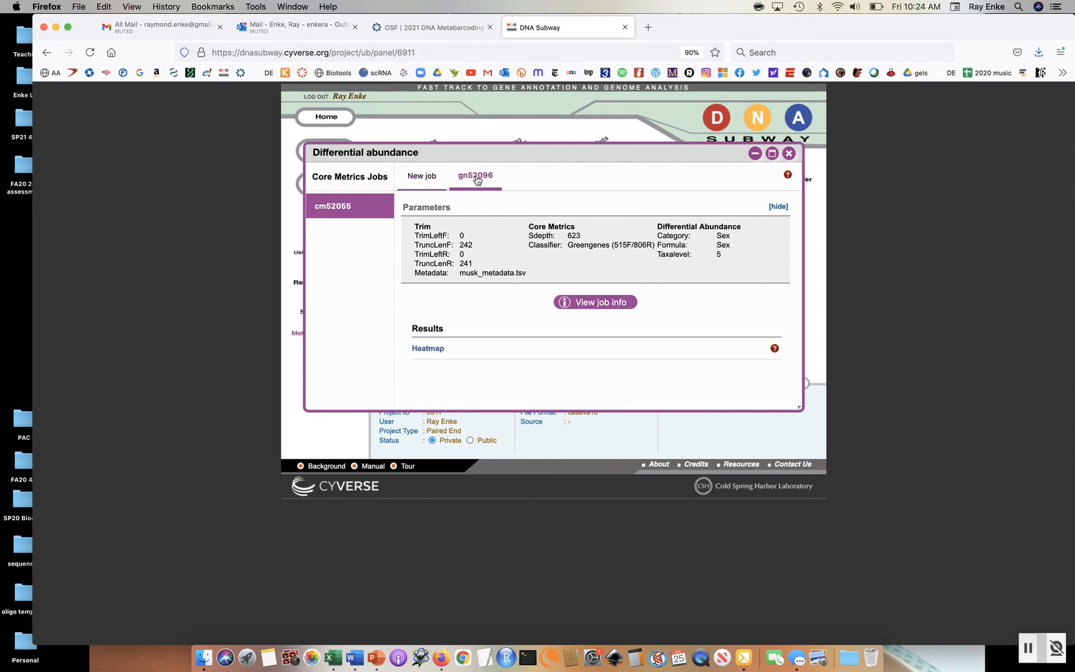
{"action": "left_click", "coordinate": [431, 349]}
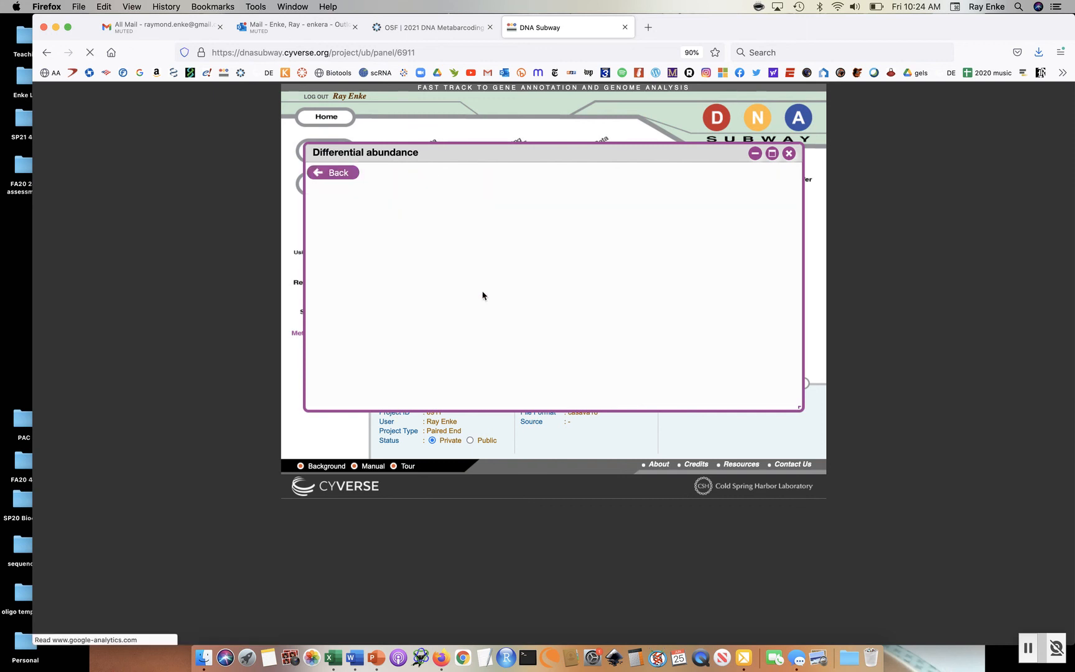
{"action": "left_click", "coordinate": [773, 155]}
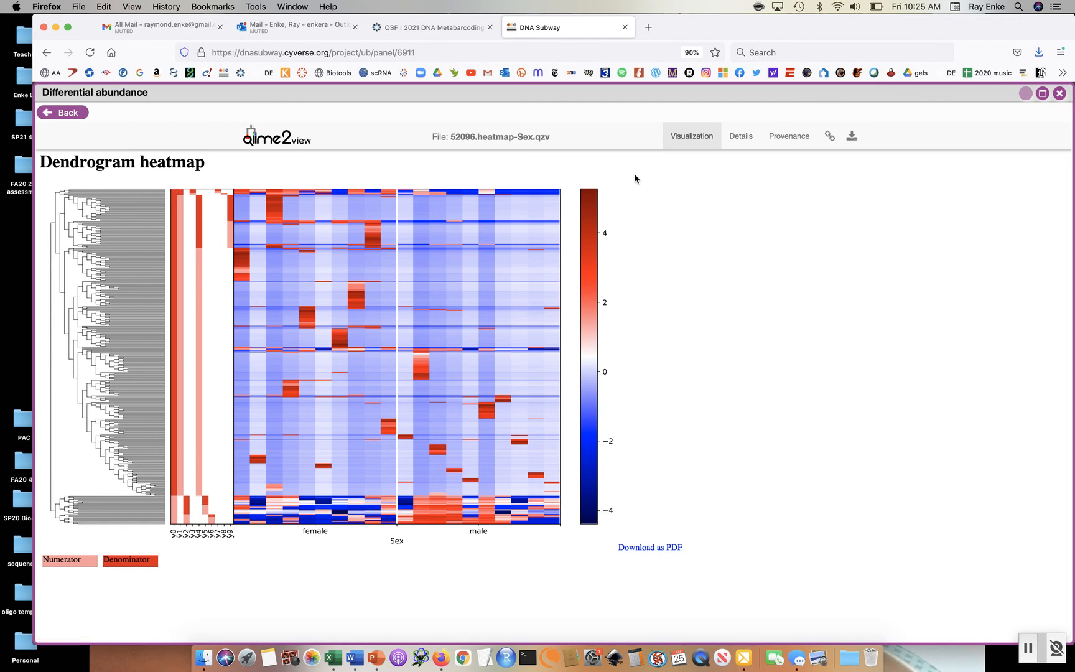
{"action": "left_click", "coordinate": [1058, 94]}
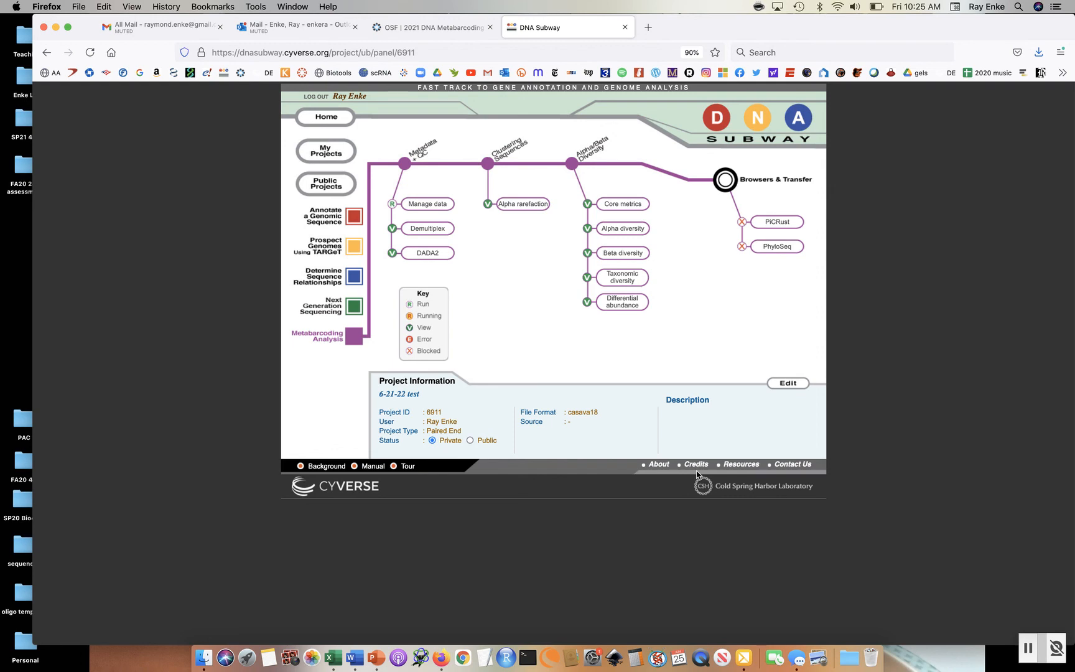
{"action": "key", "text": "super+equal"}
{"action": "key", "text": "super+equal"}
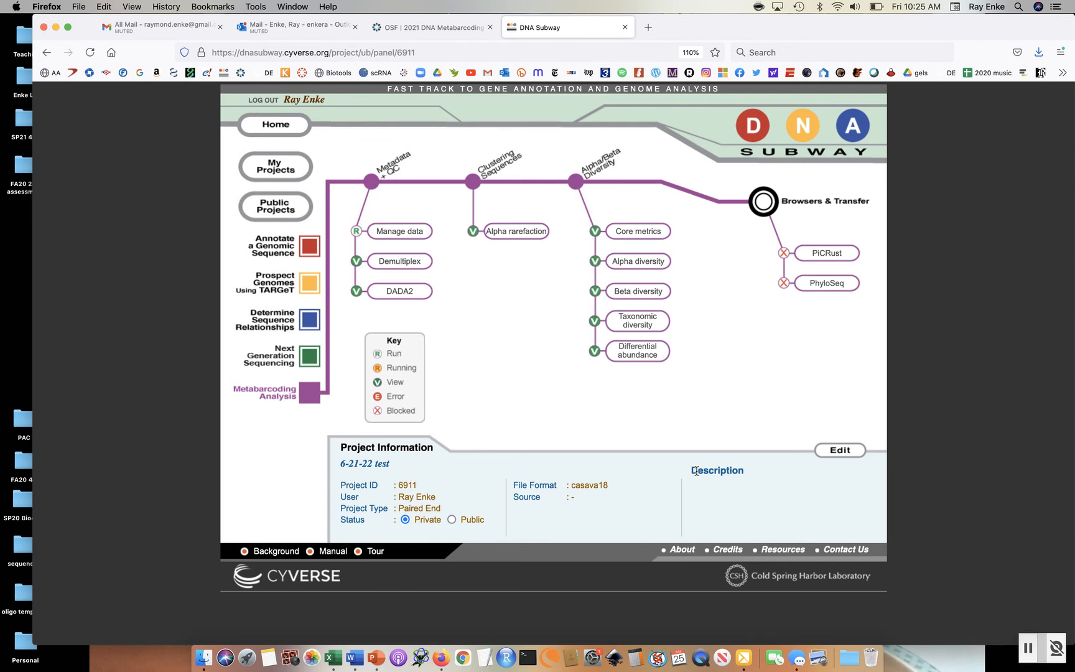